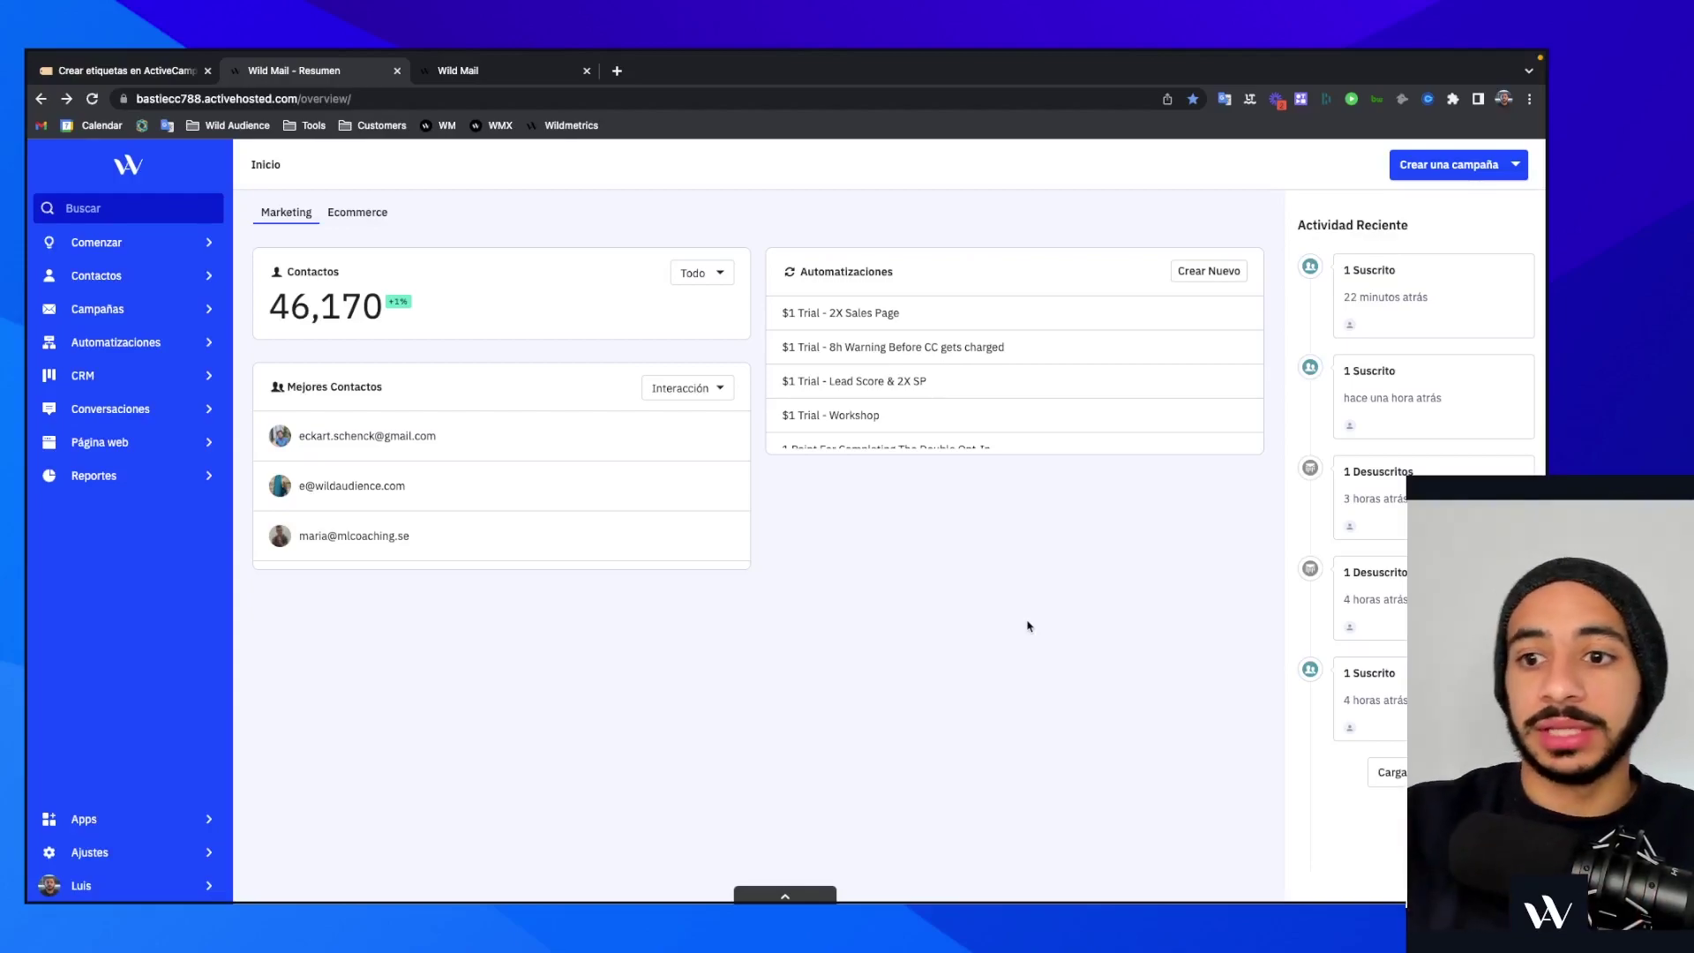
- Open the tag management page (Etiquetas) within the contacts section
left_click(178, 285)
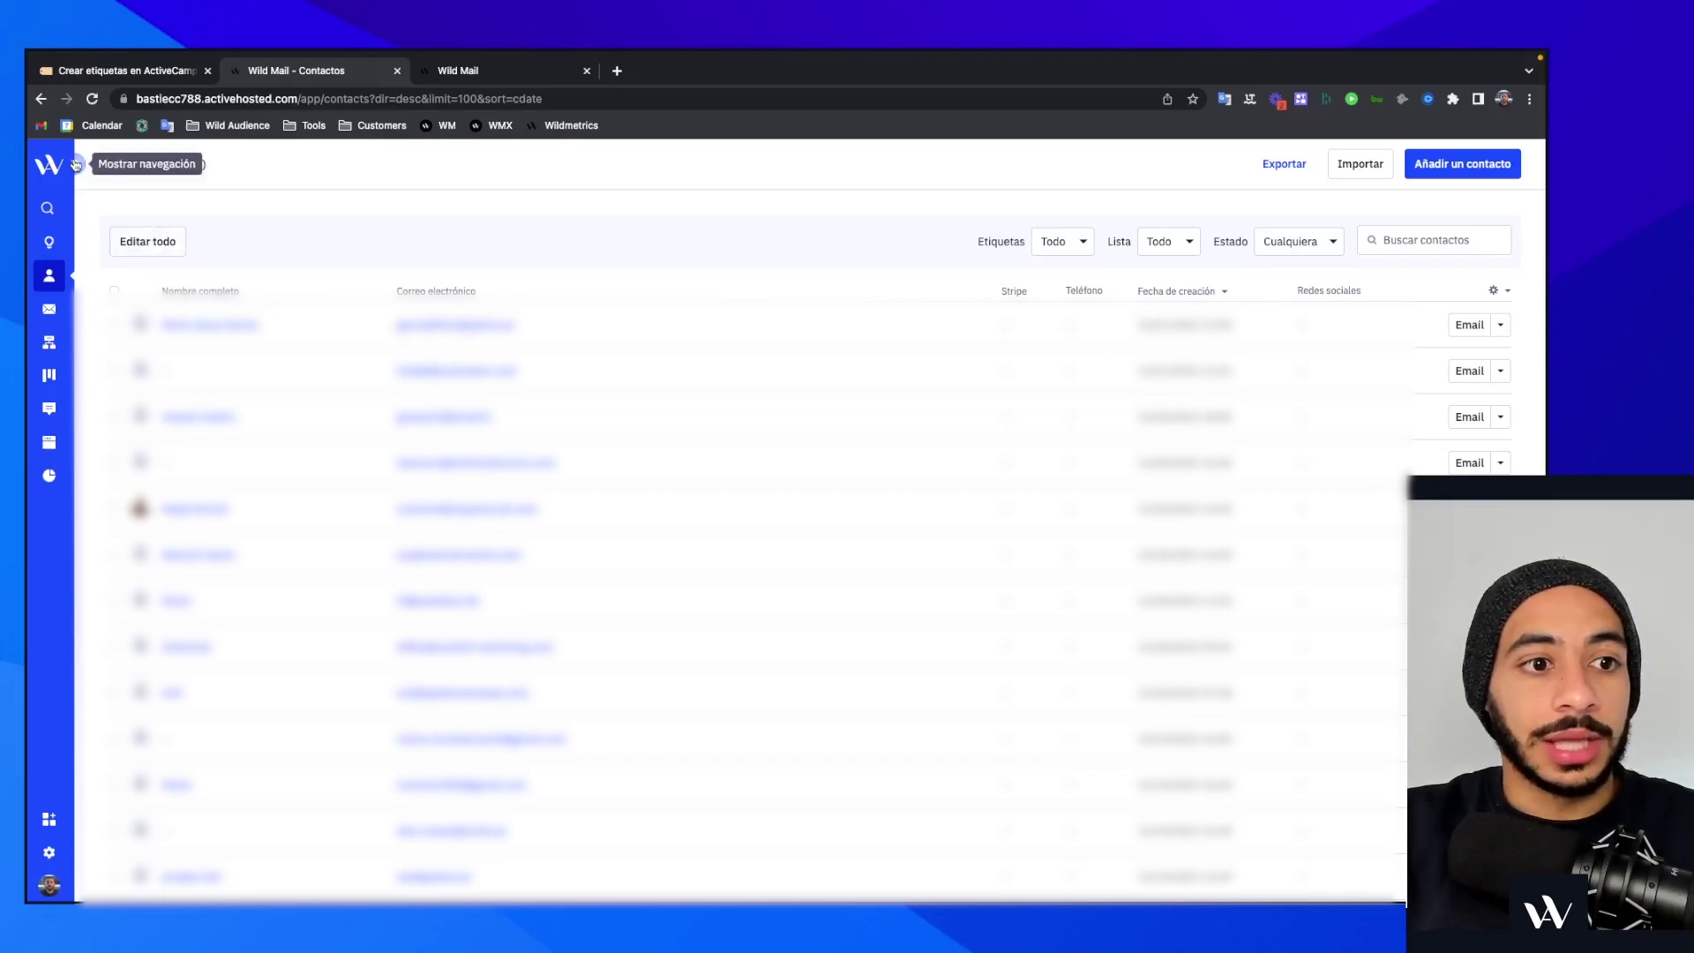
left_click(76, 164)
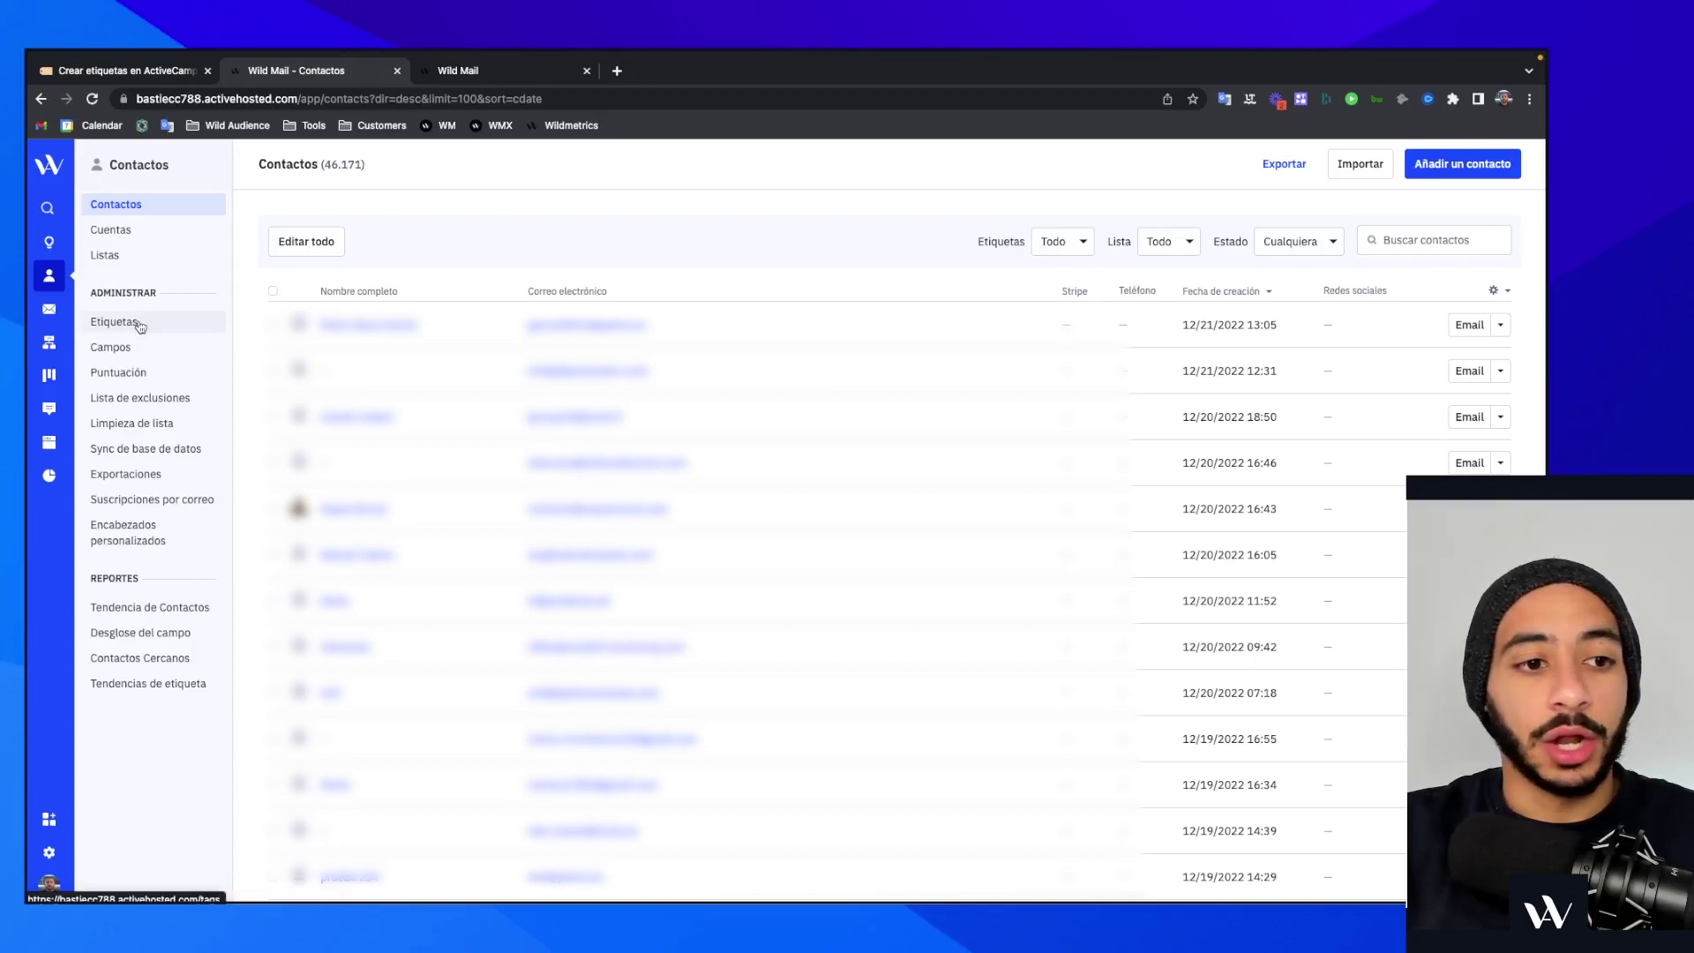
left_click(139, 324)
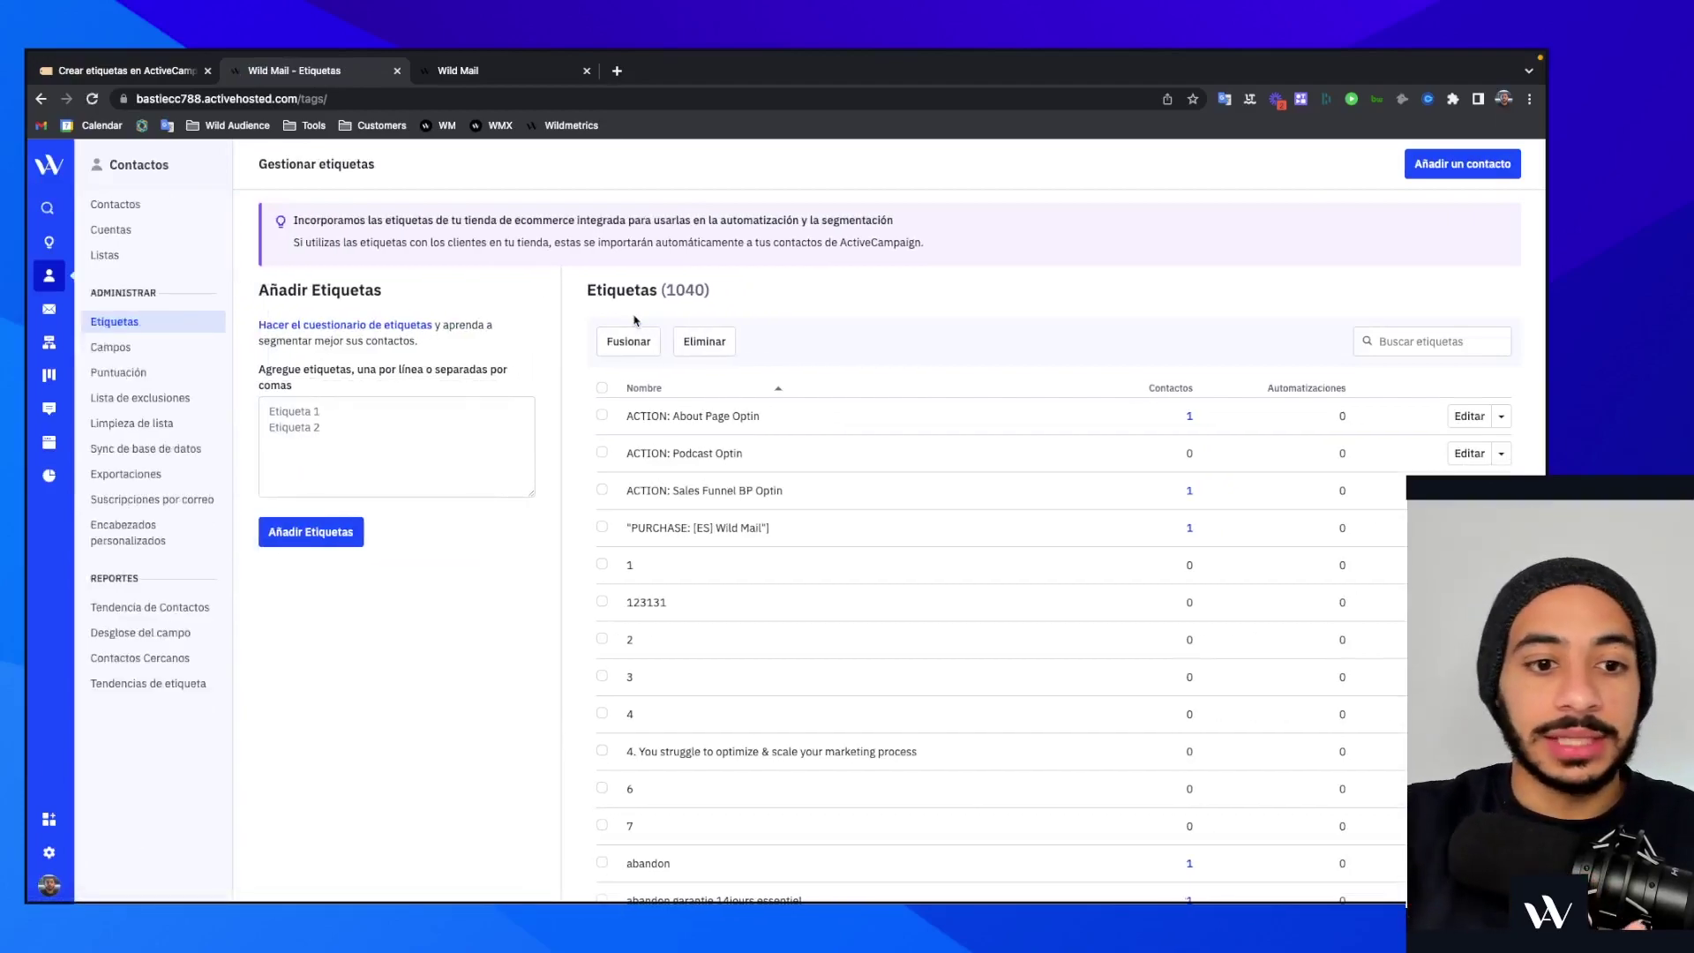
- Enter three new tags, one per line, in the add-tags form: Cliente, Lead and Cliente muy interesado
left_click(366, 441)
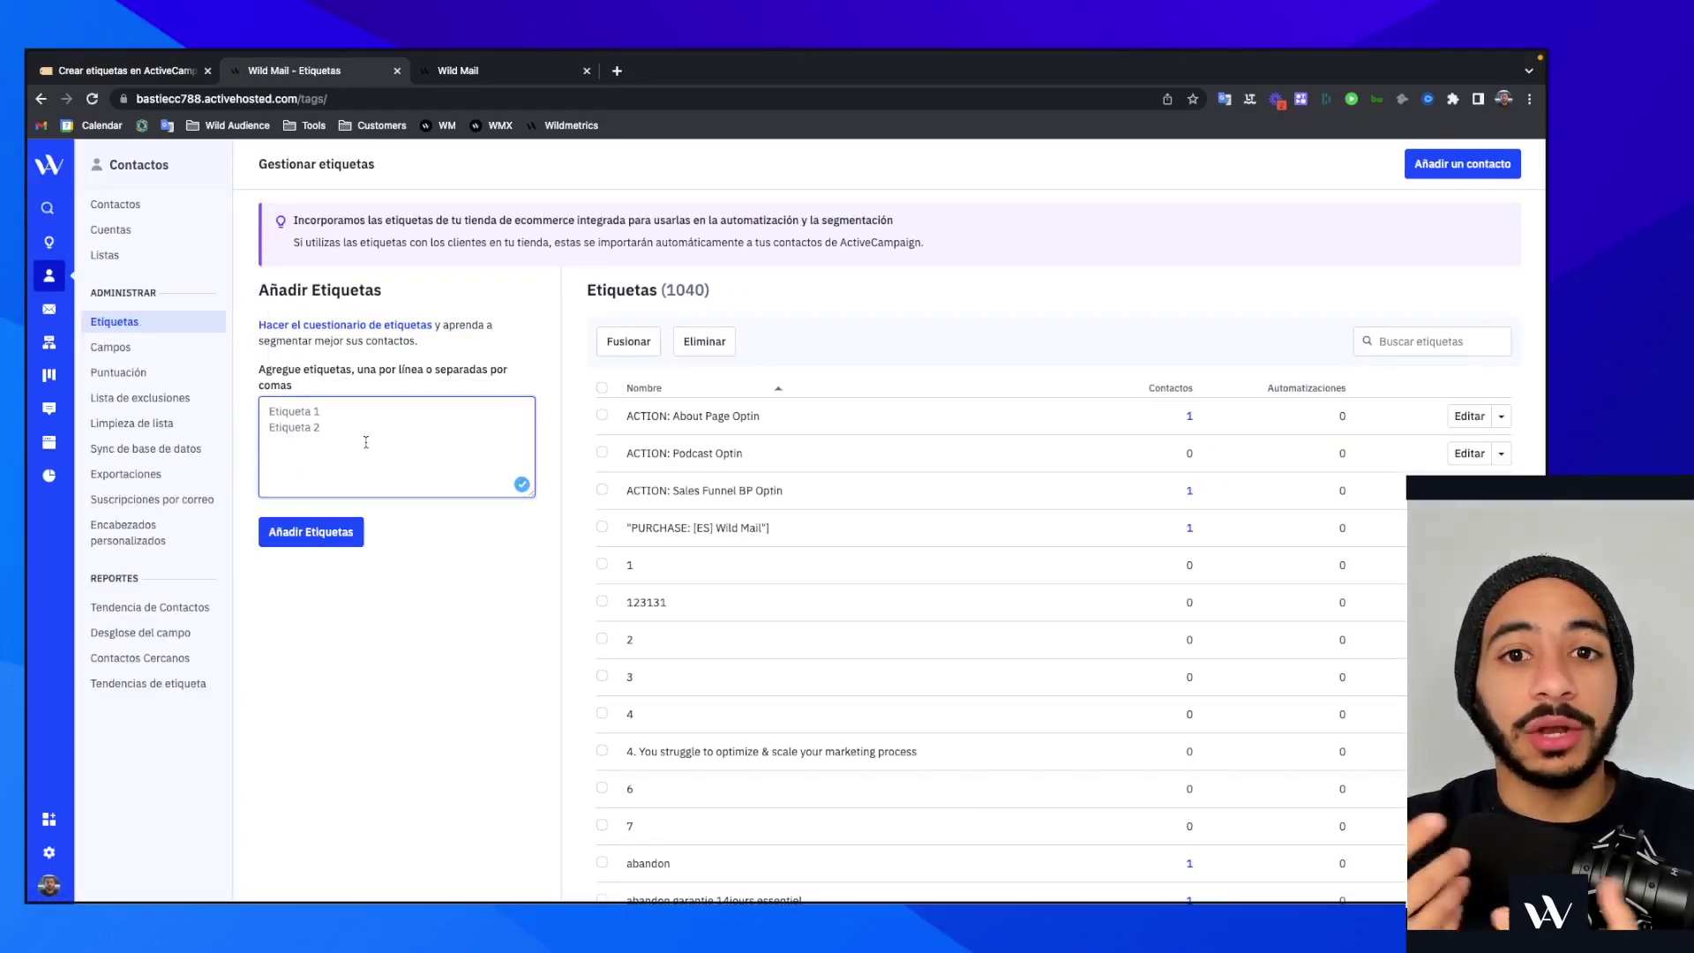
scroll(974, 456, "down", 3)
scroll(974, 456, "up", 3)
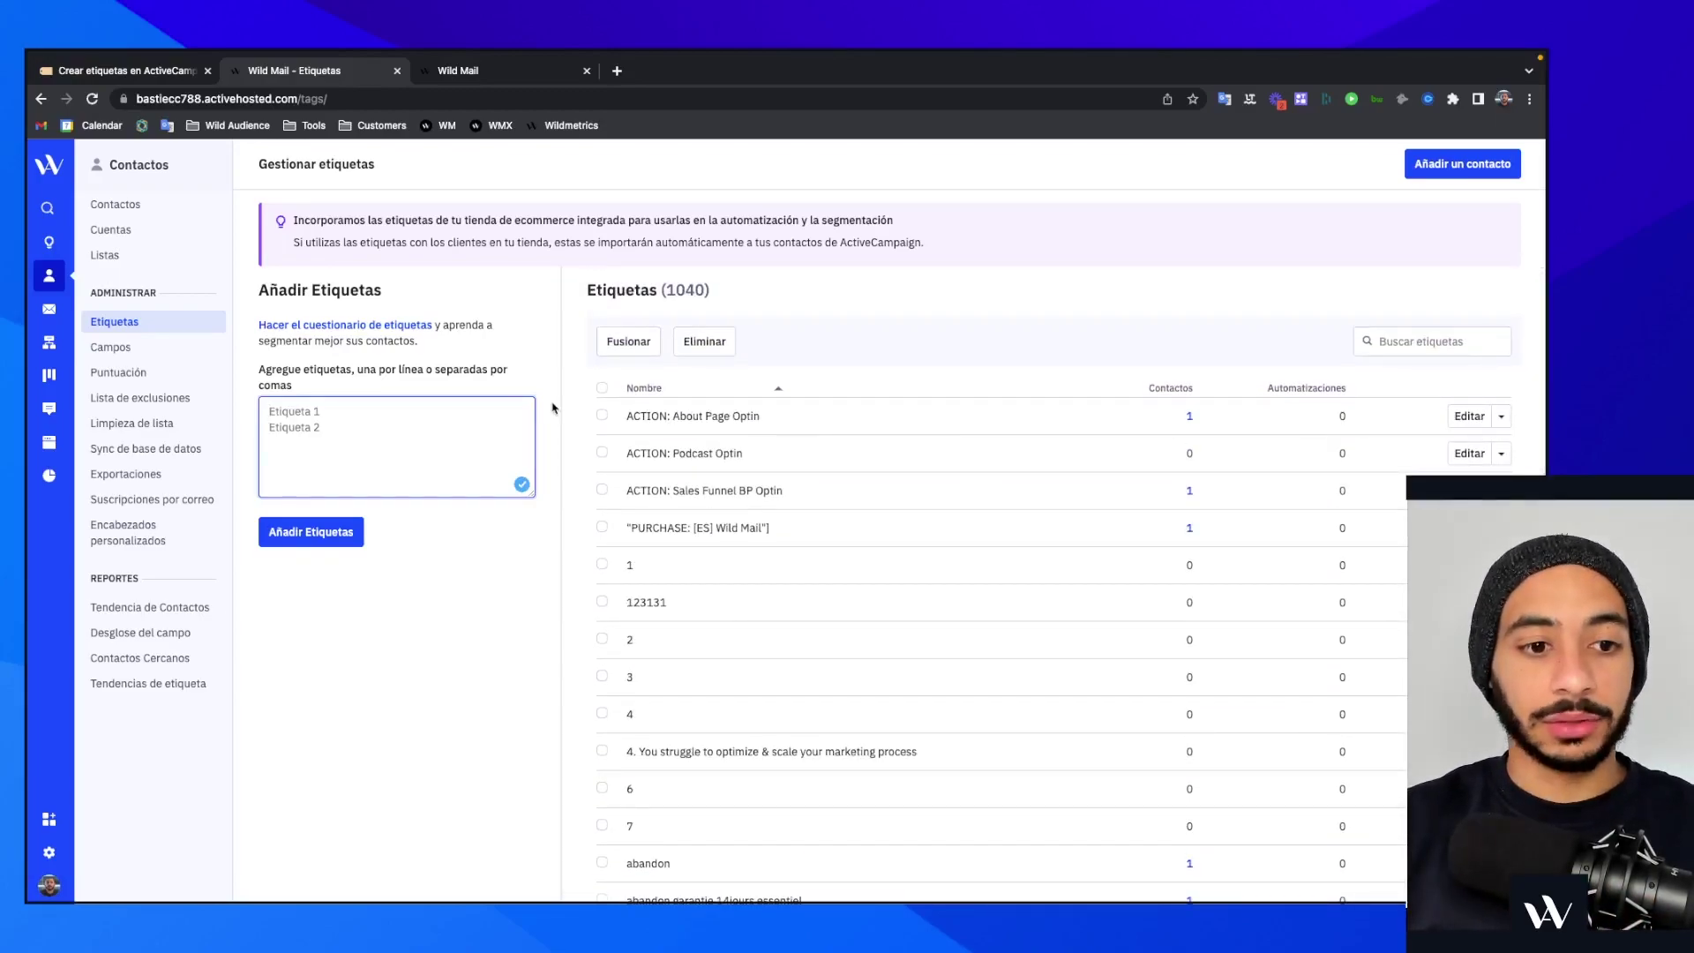
type("Cus")
key("BackSpace")
key("BackSpace")
type("liente ")
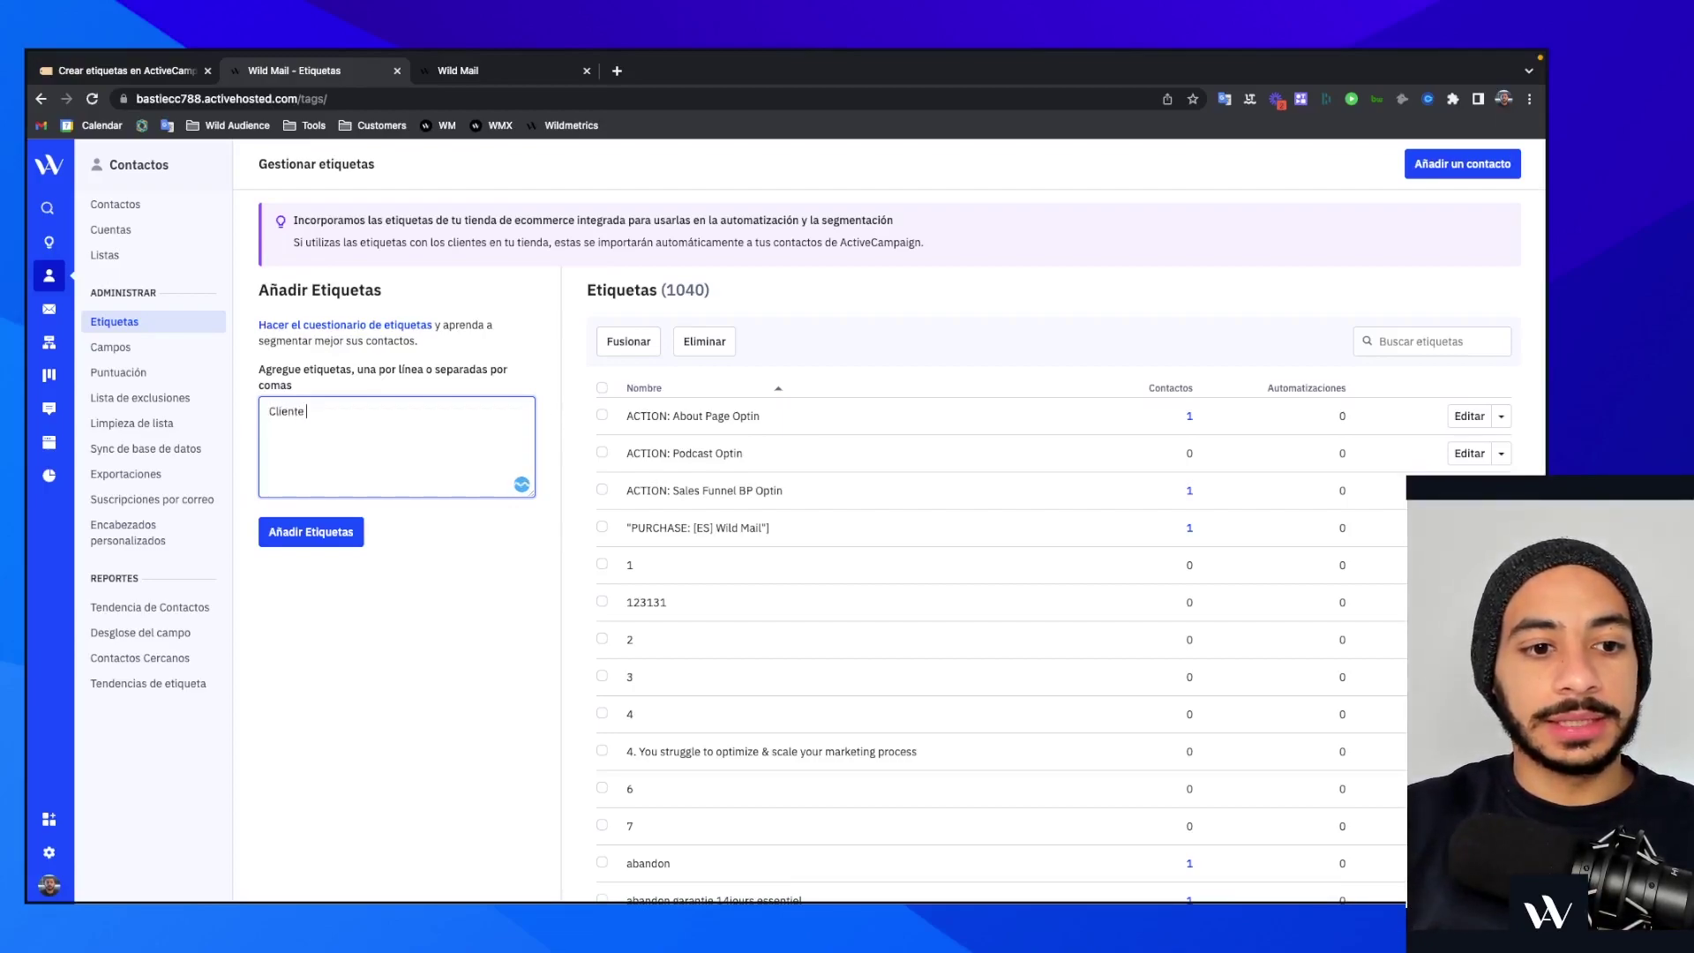
type("Lead")
key("Return")
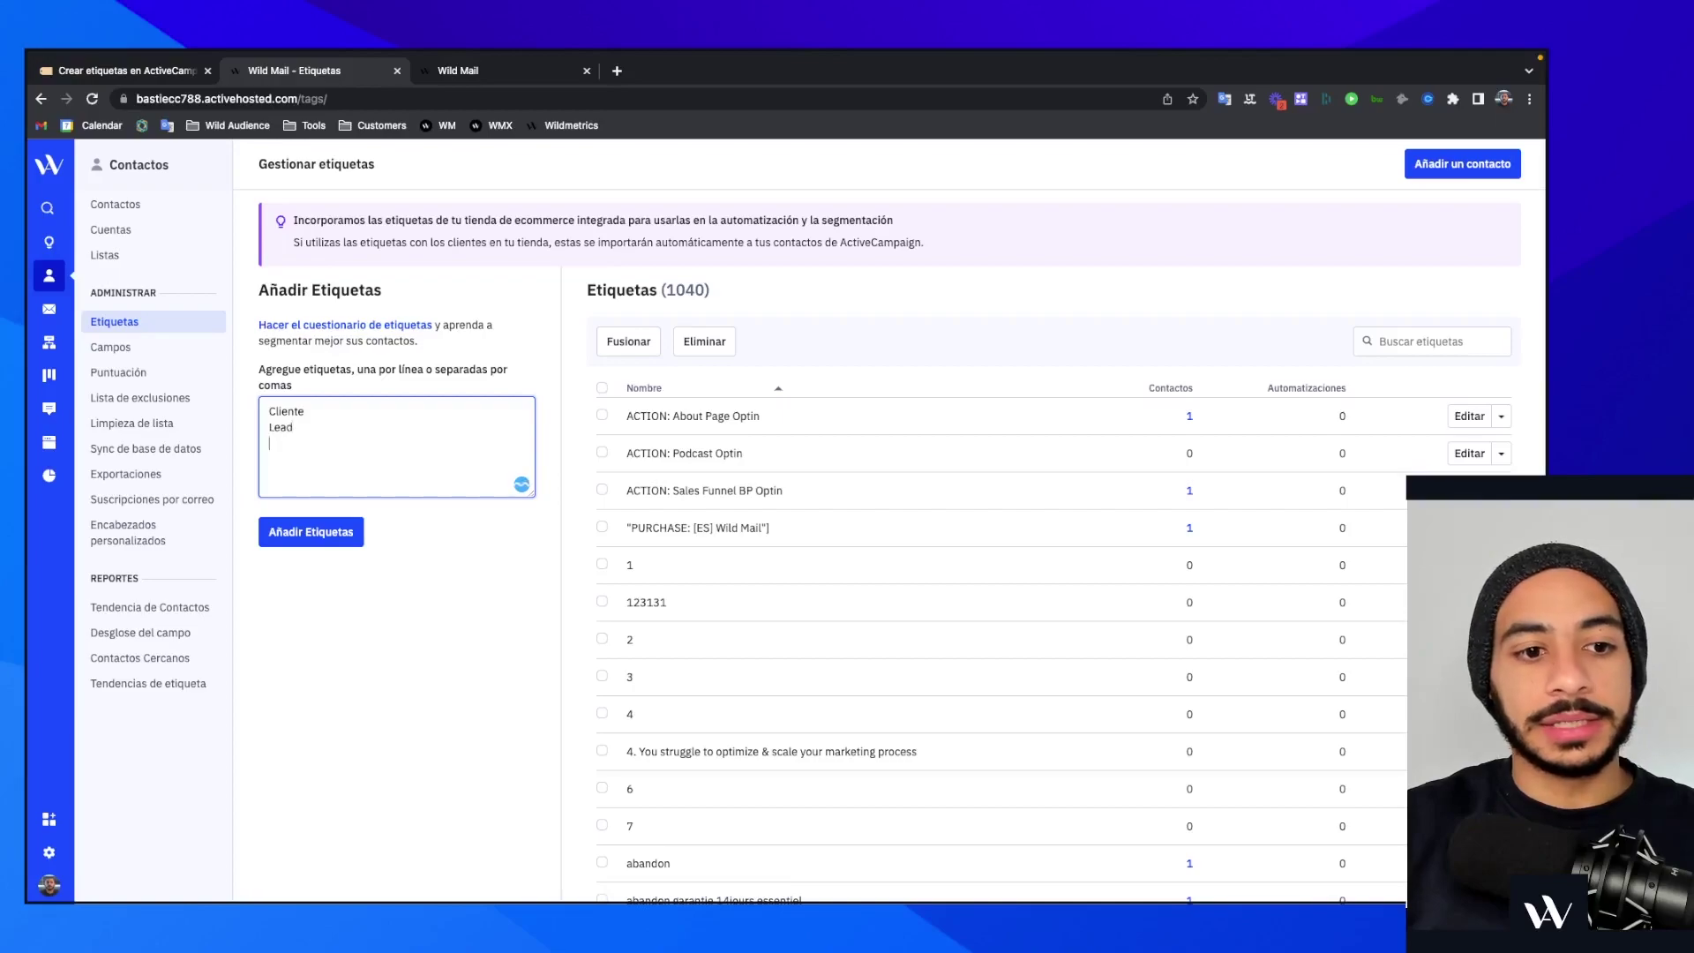
type("Cl")
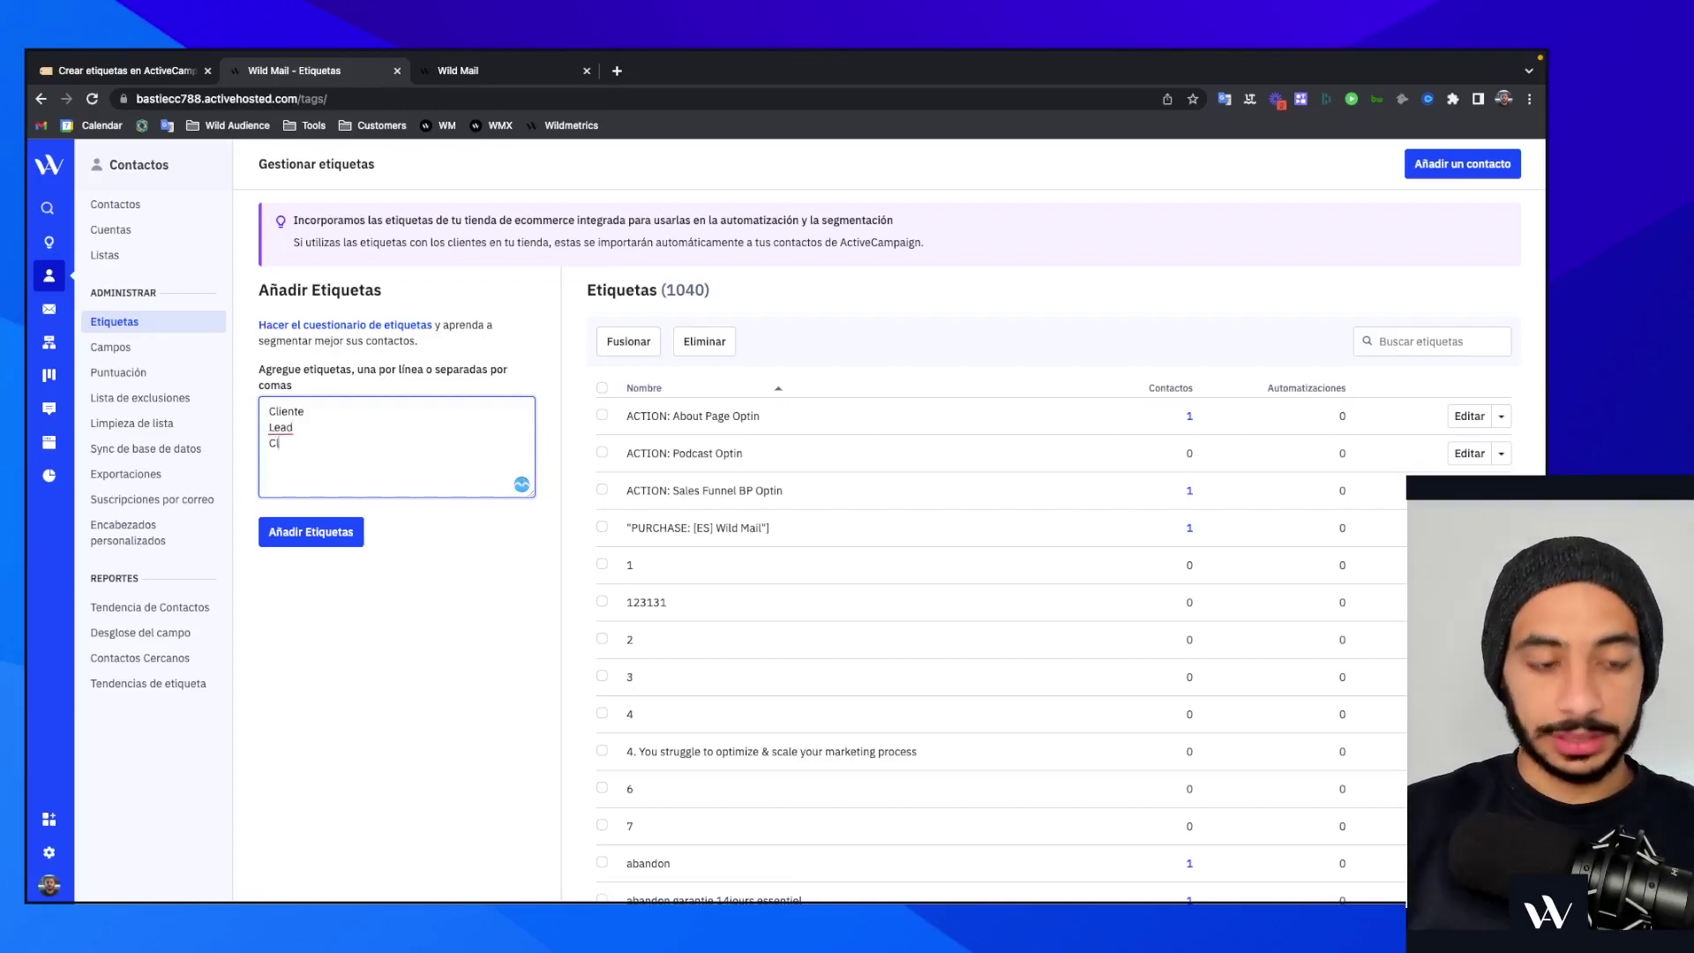
type("iente muy interesado")
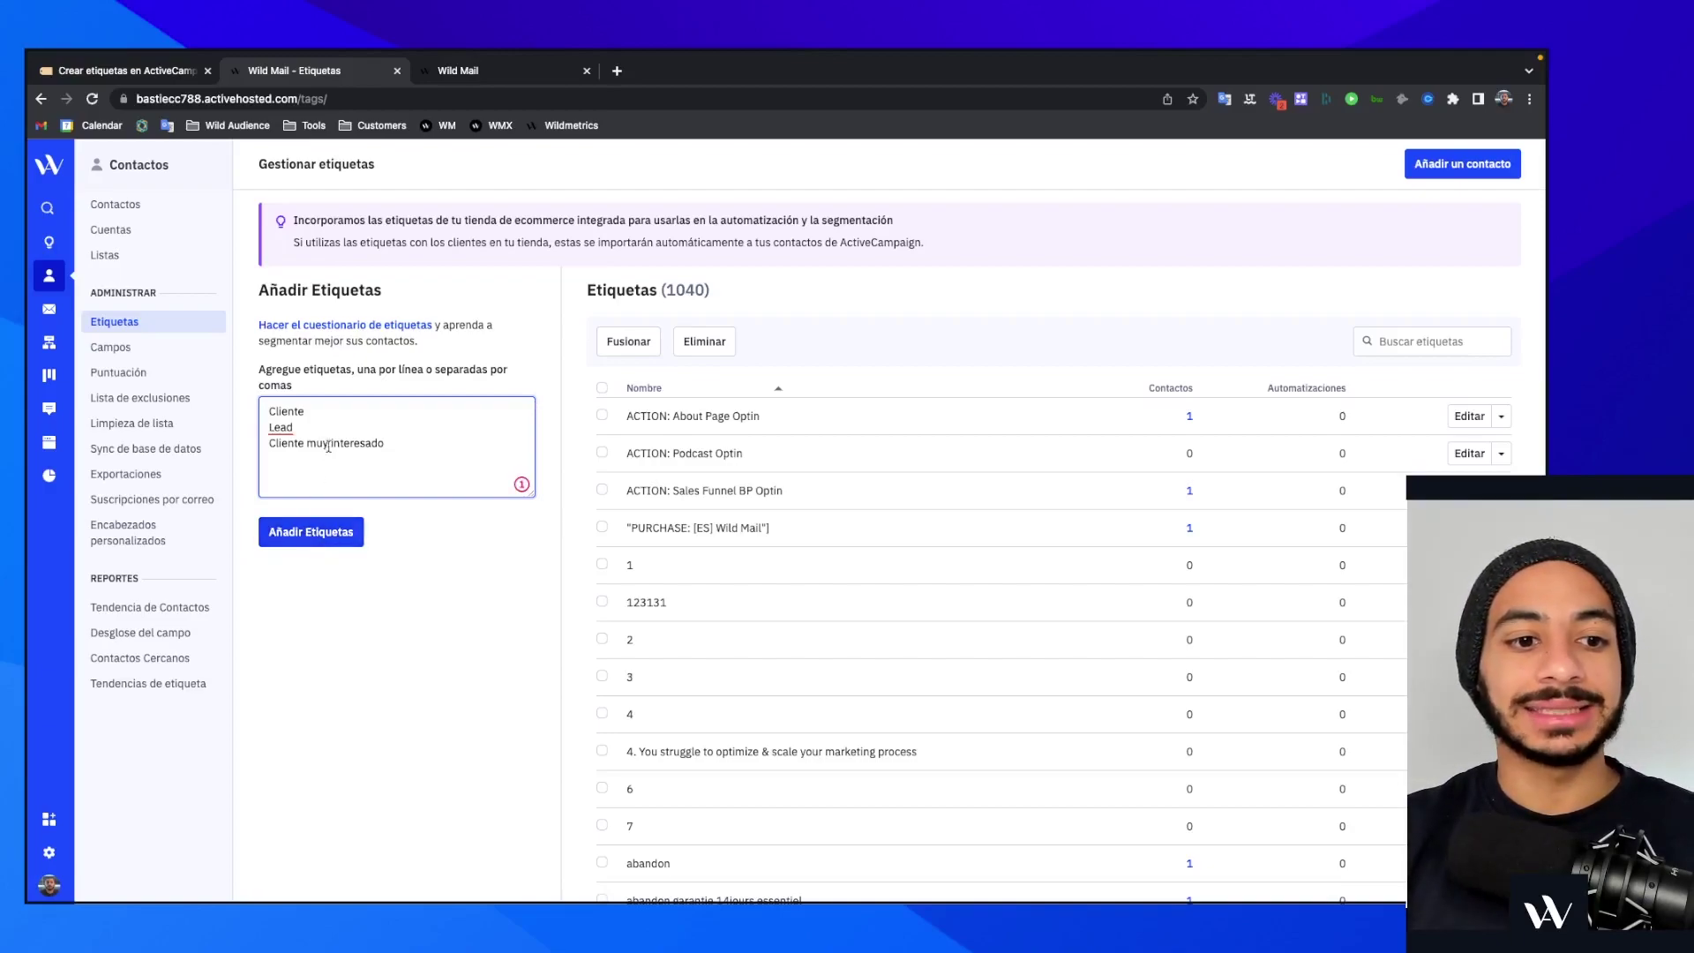
- Extend the first entry in the new tags list so it reads "Cliente: ACC"
left_click(303, 463)
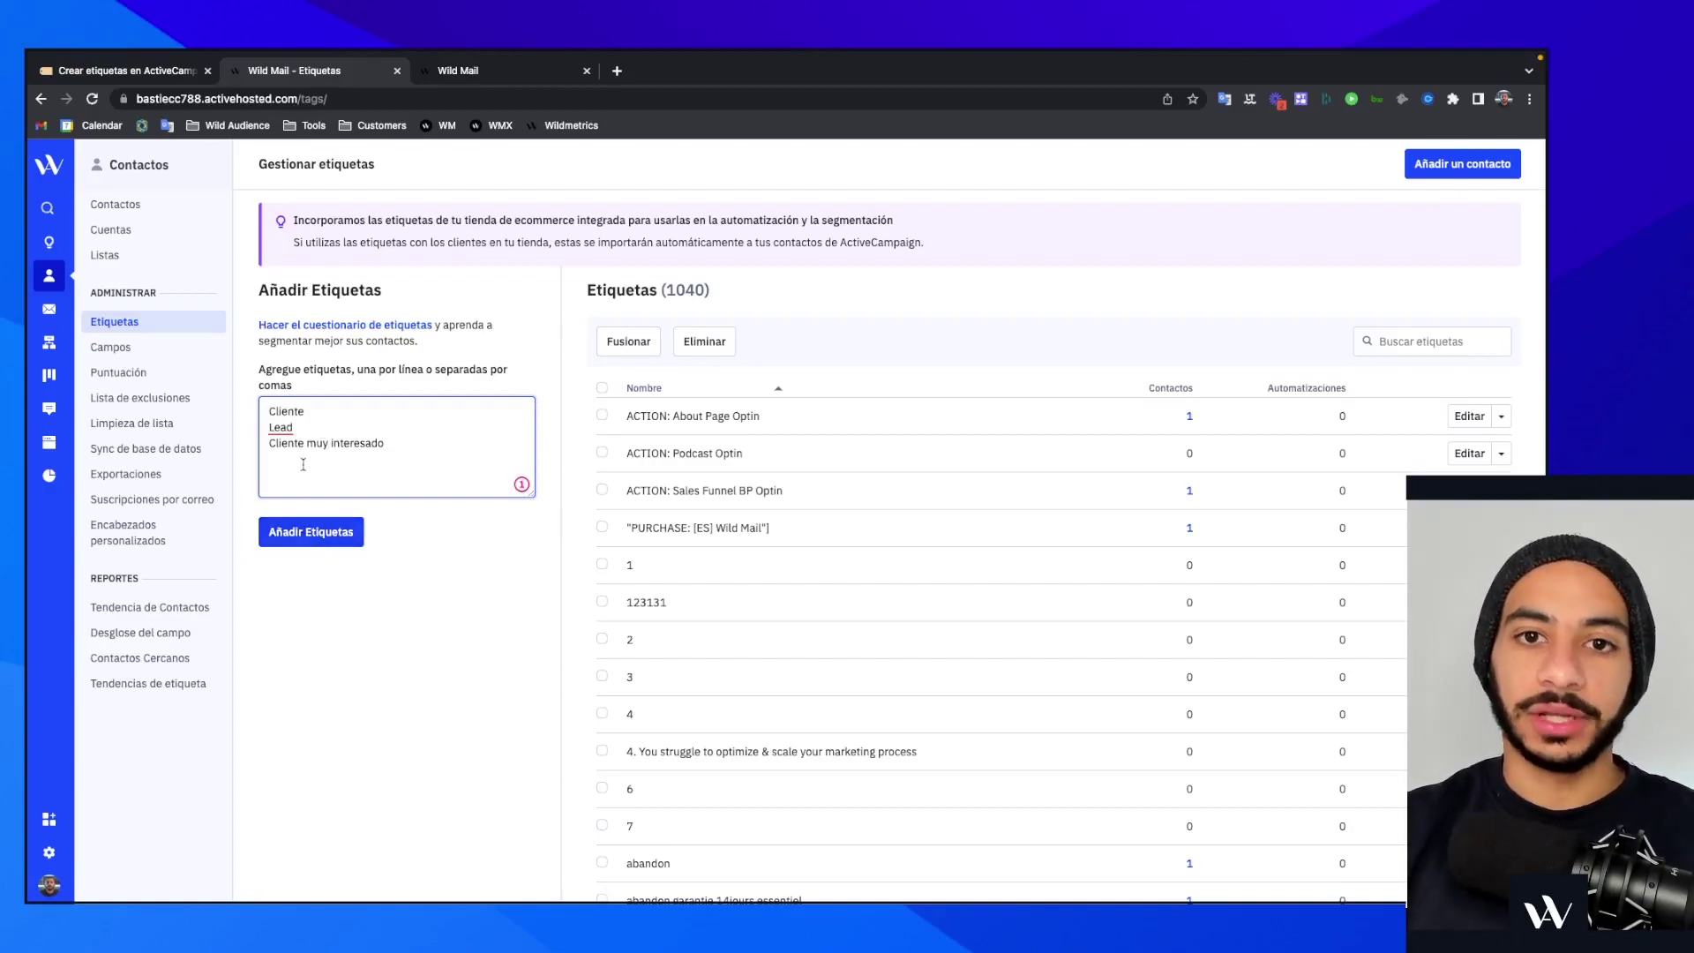
left_click(353, 412)
type(",")
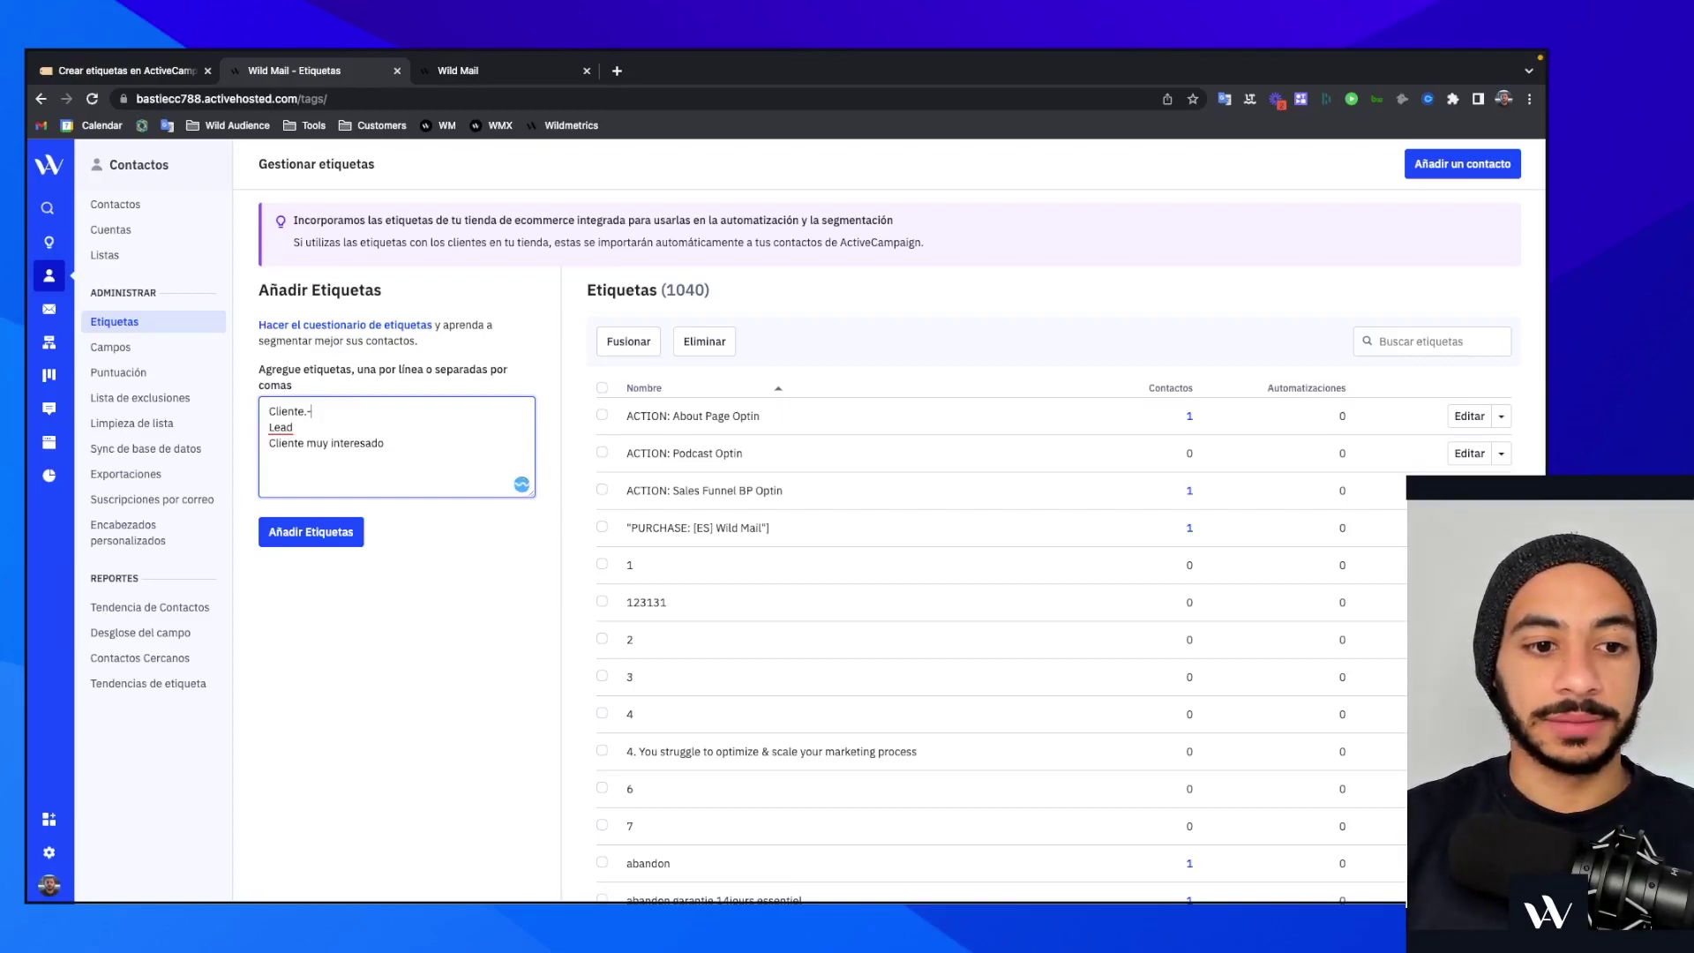
type(" ACC")
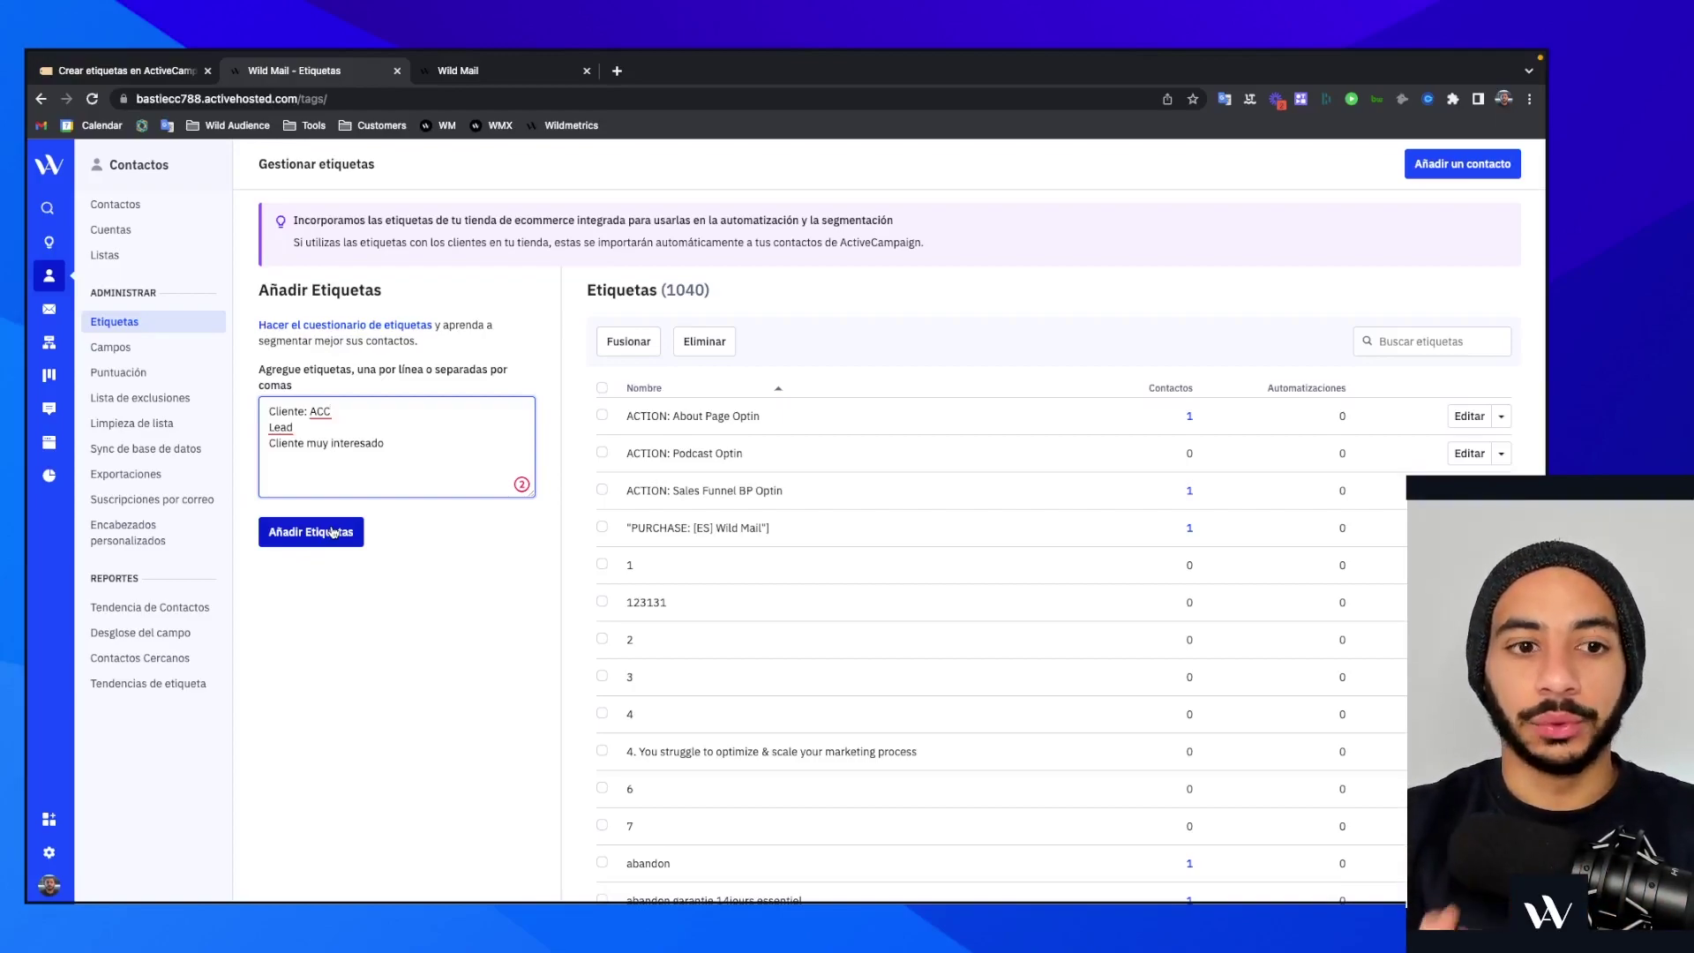
- Examine the add-tag action in the Automatización 9 workflow and close its tag settings without changes
left_click(498, 78)
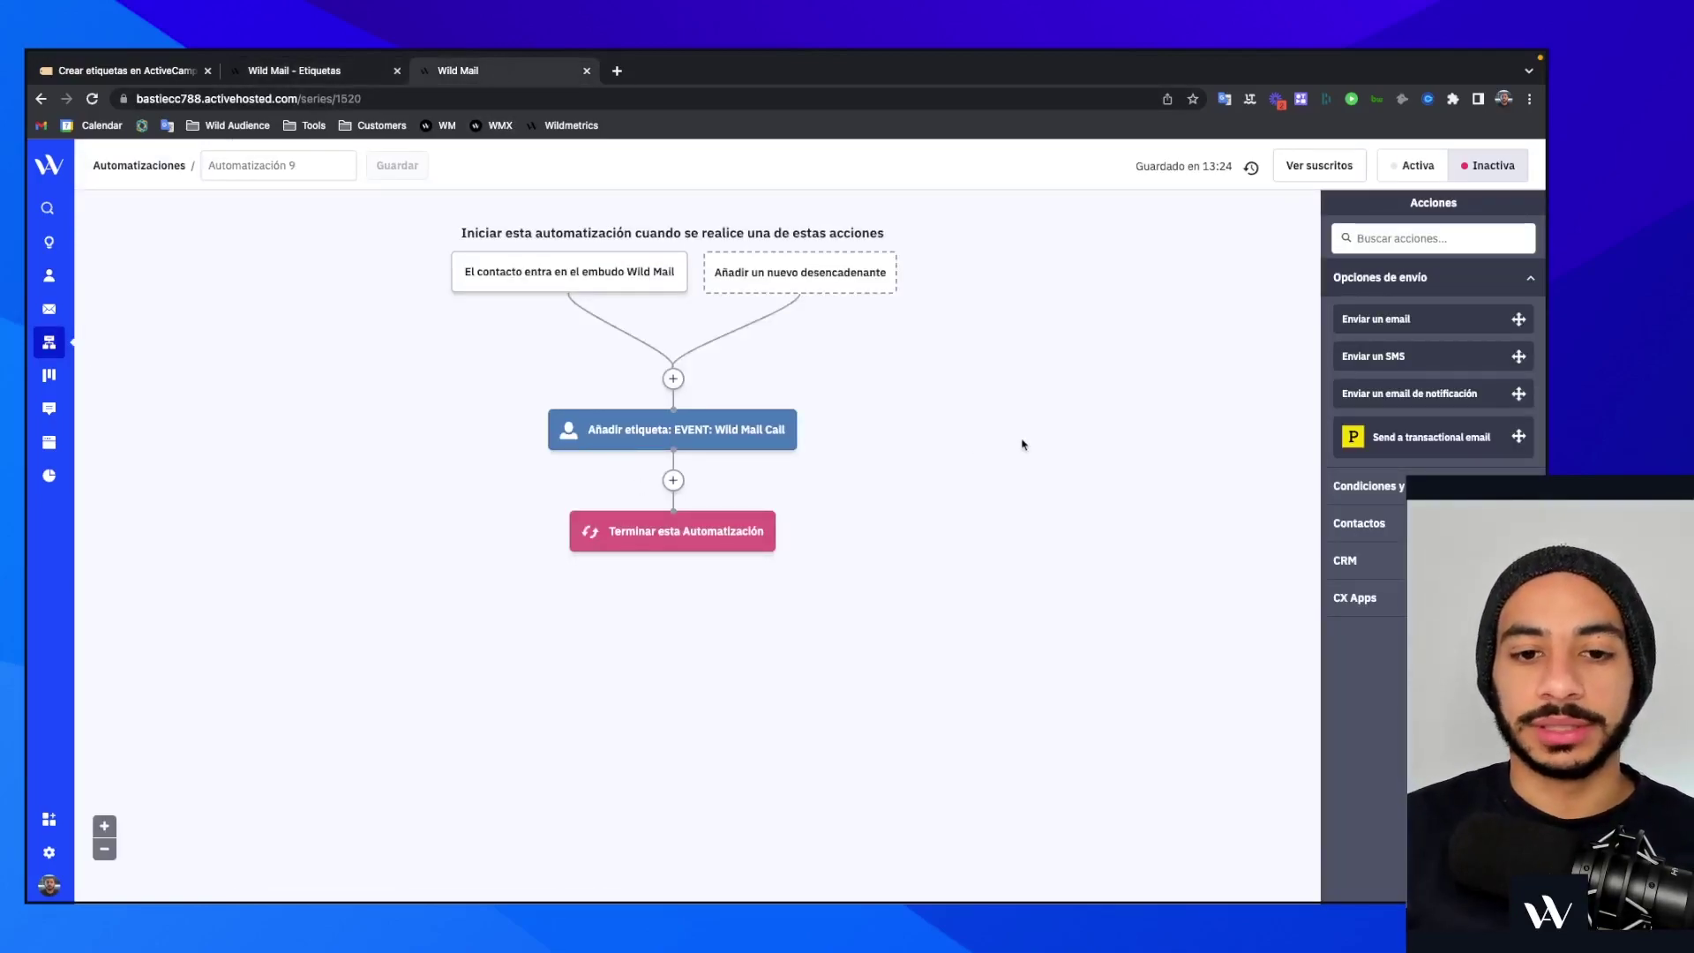
mouse_move(745, 432)
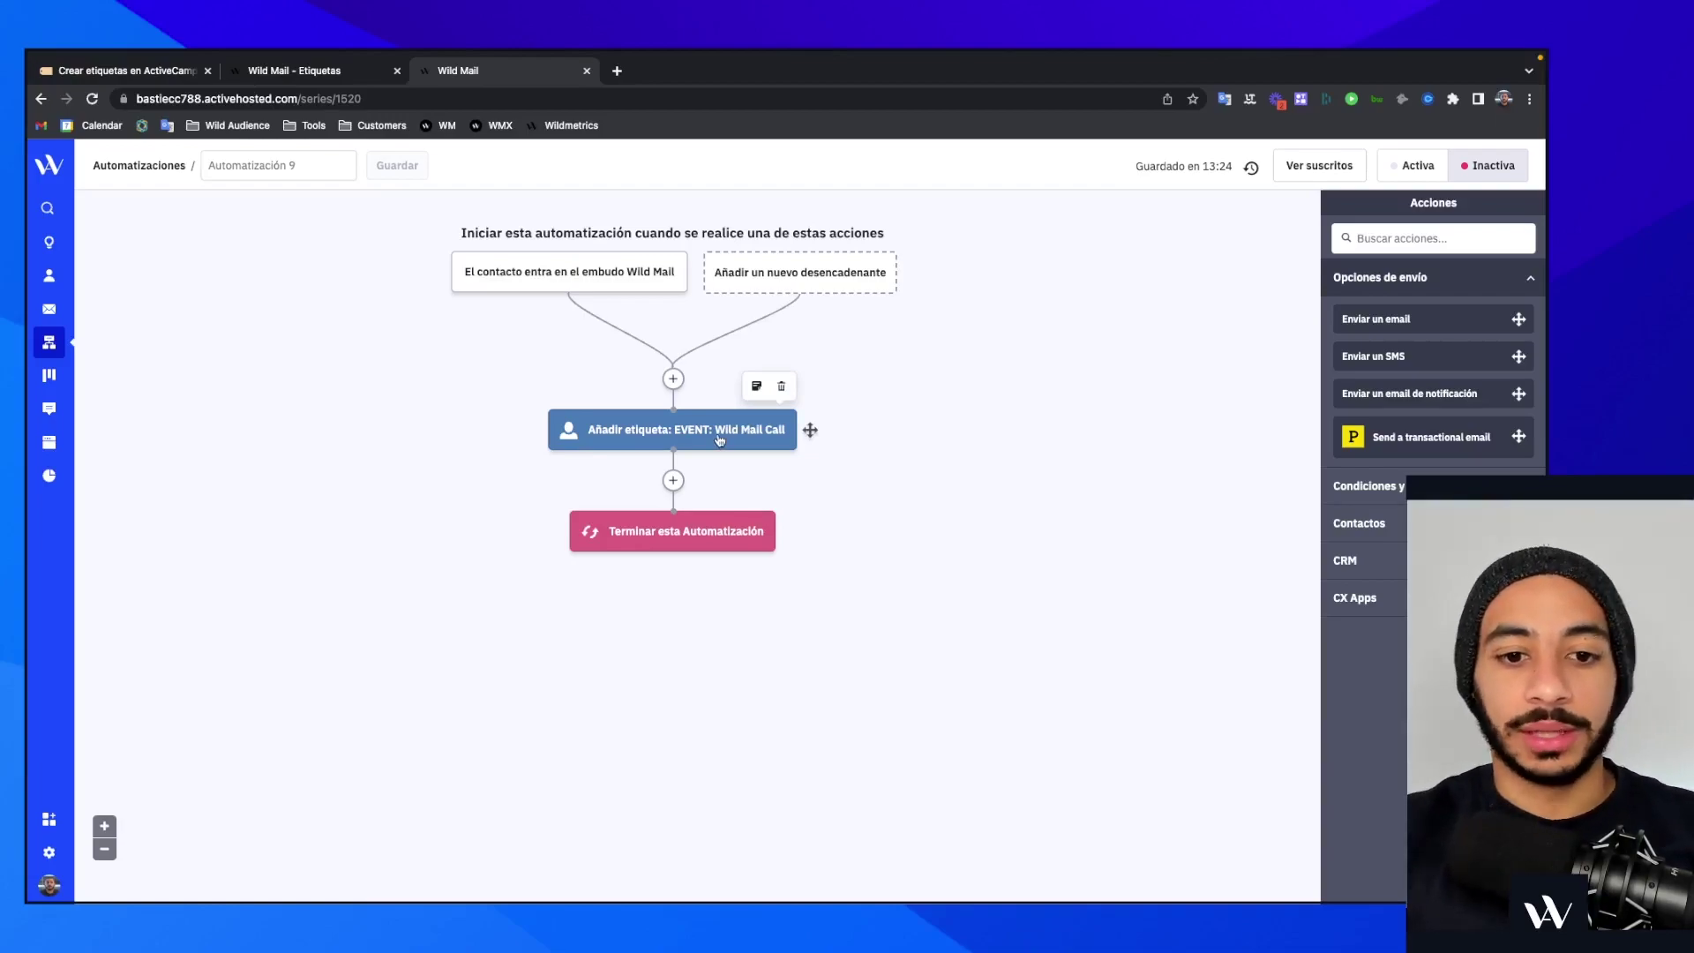
left_click(719, 439)
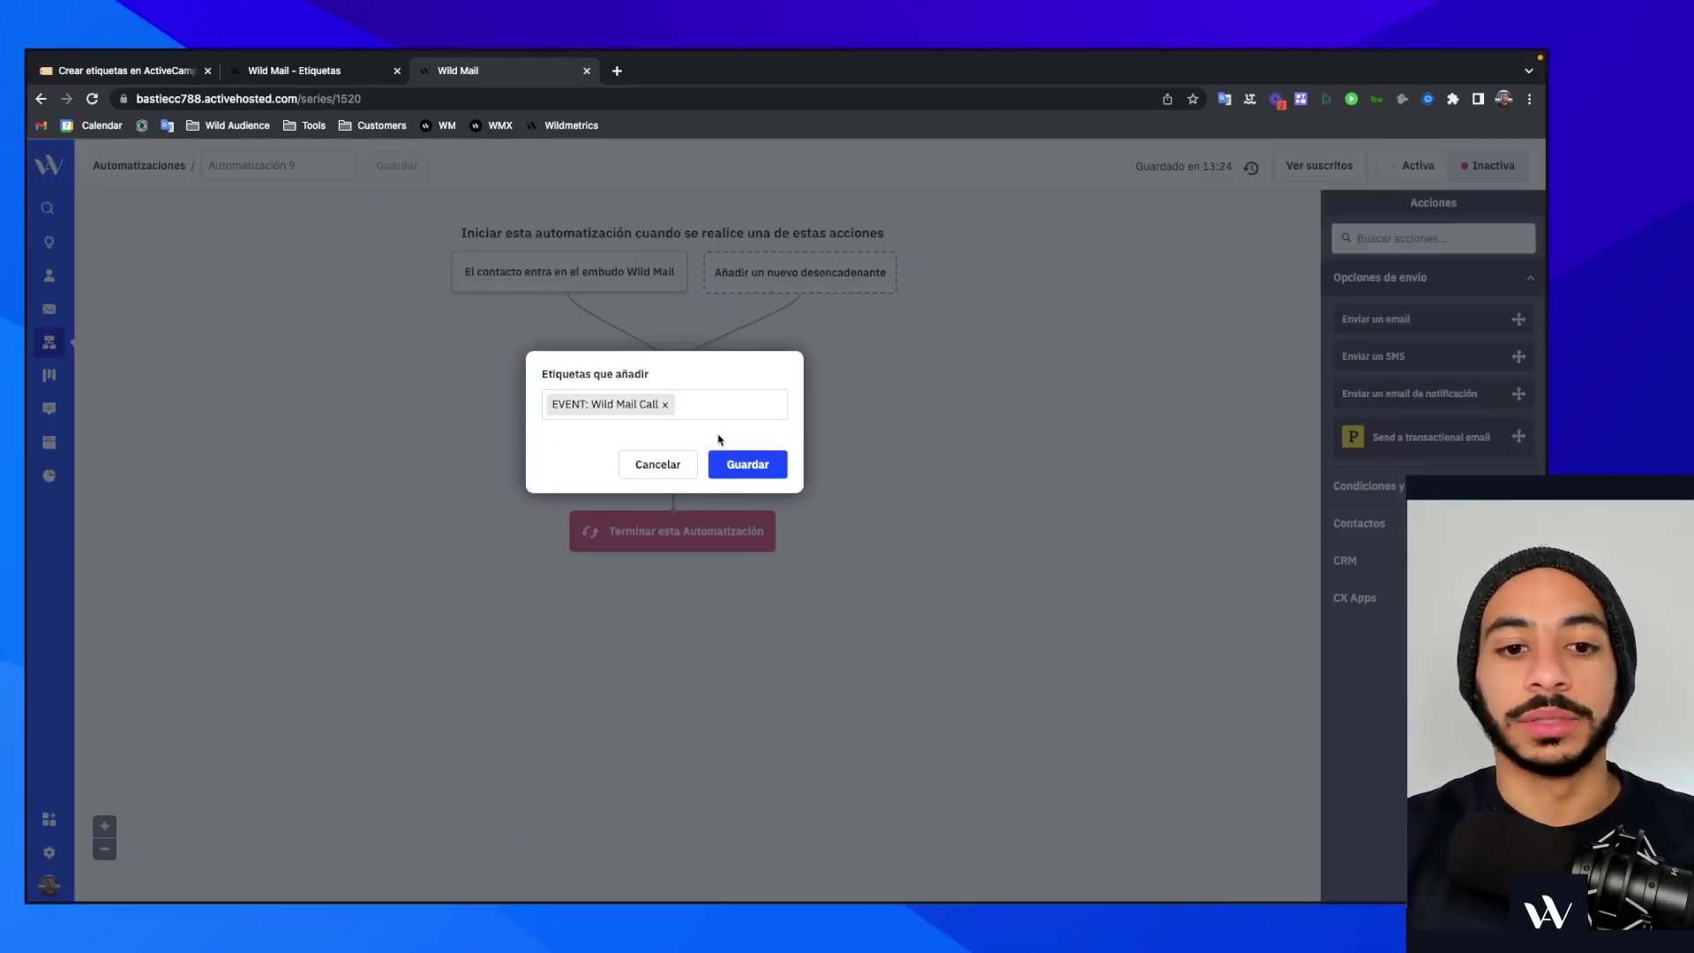
left_click(671, 463)
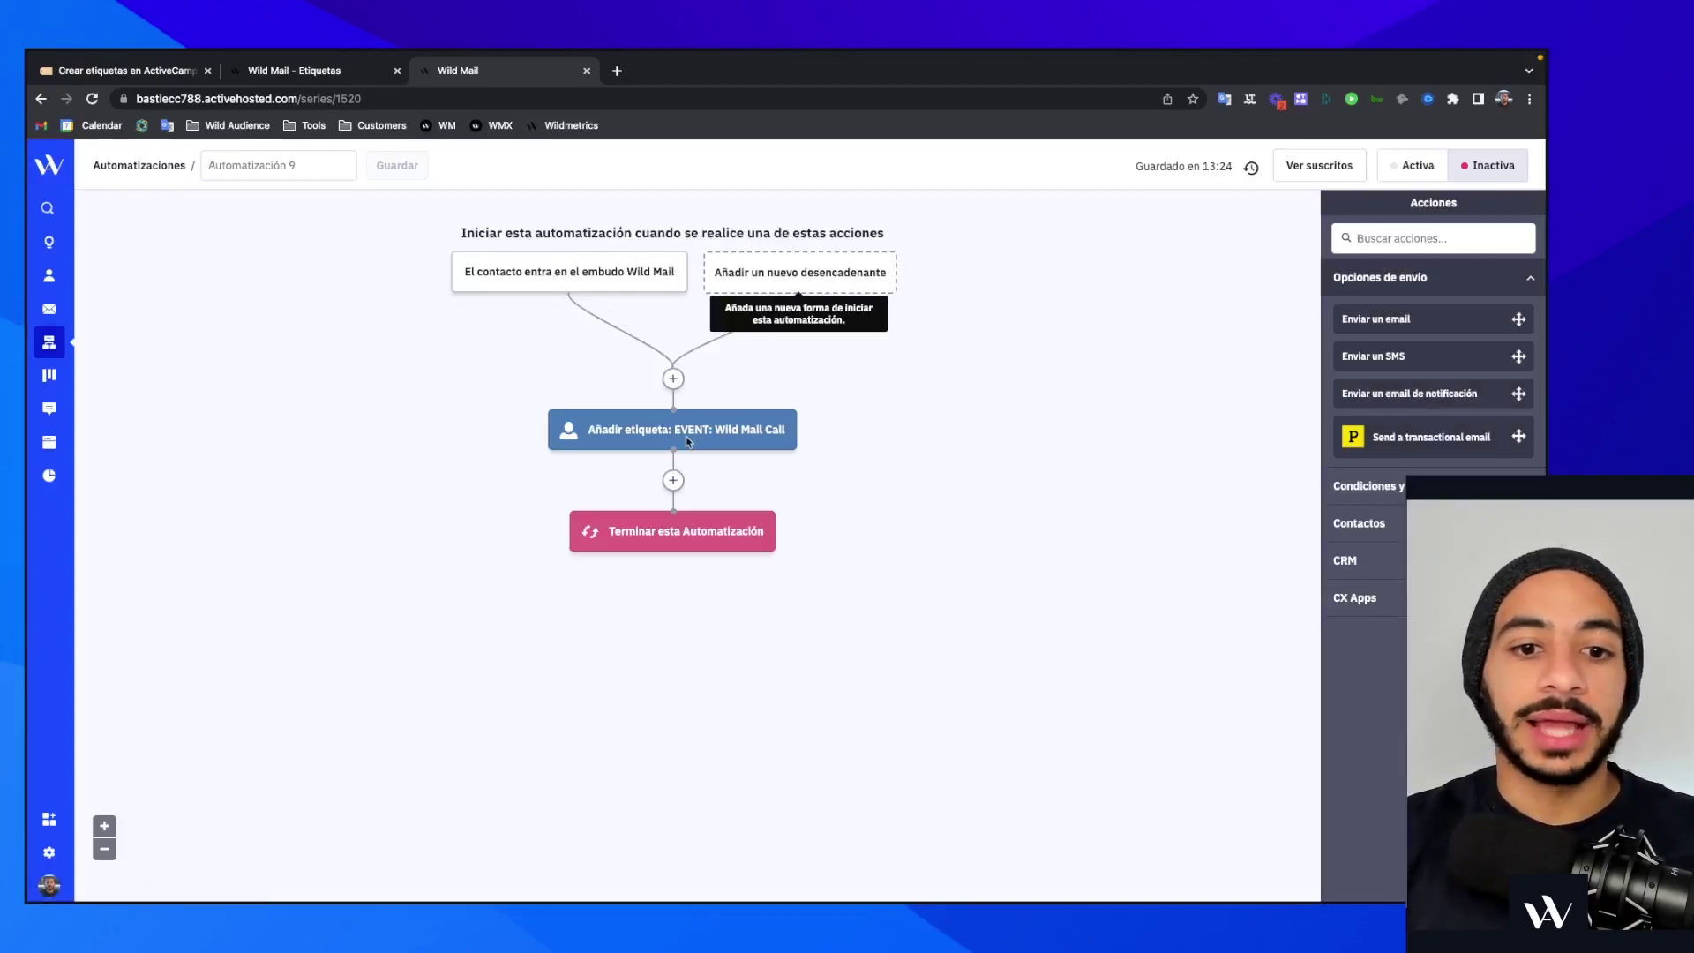
mouse_move(724, 444)
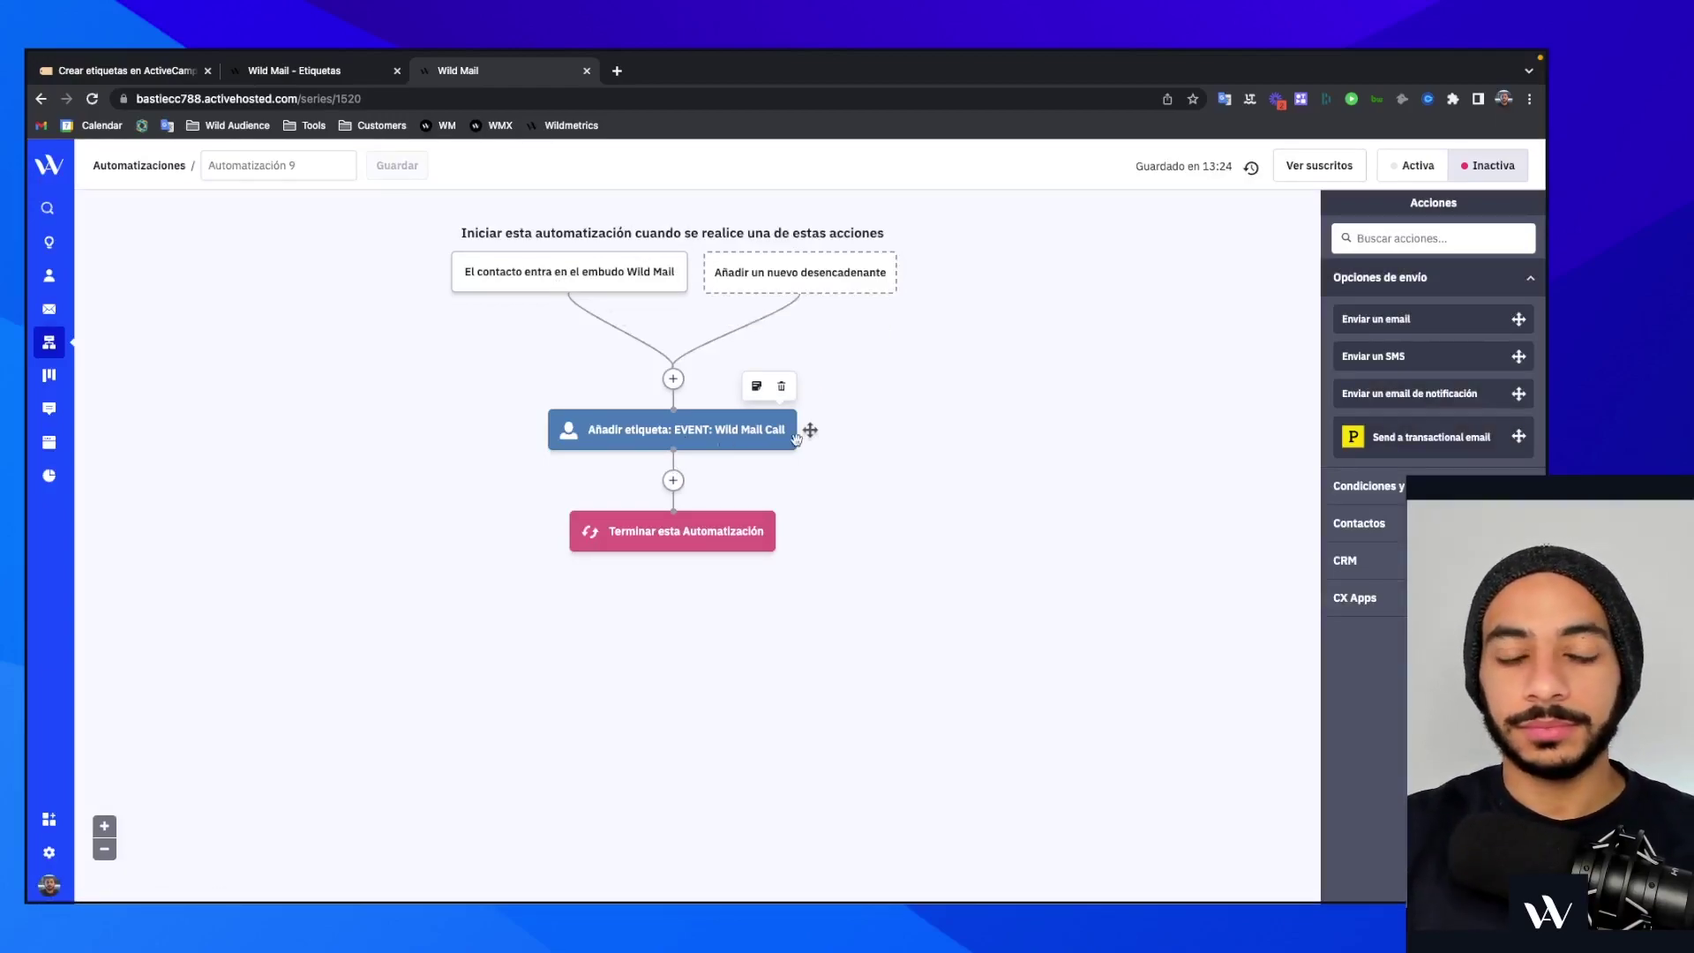
mouse_move(781, 431)
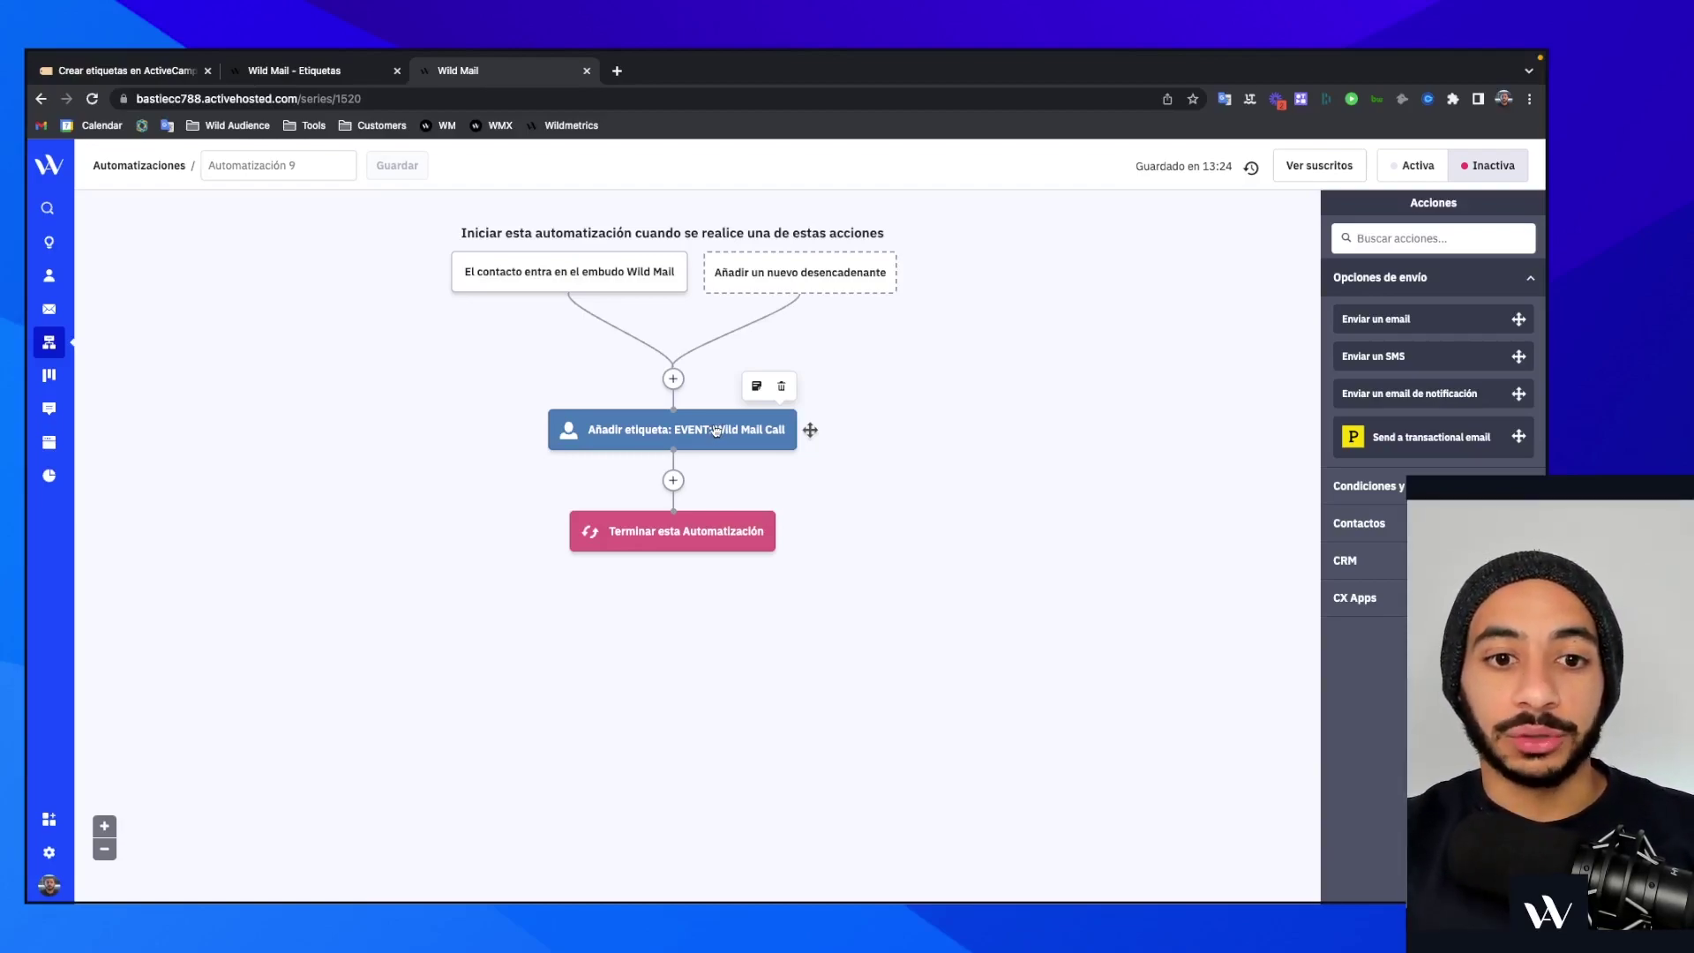
left_click(320, 75)
left_click(1496, 332)
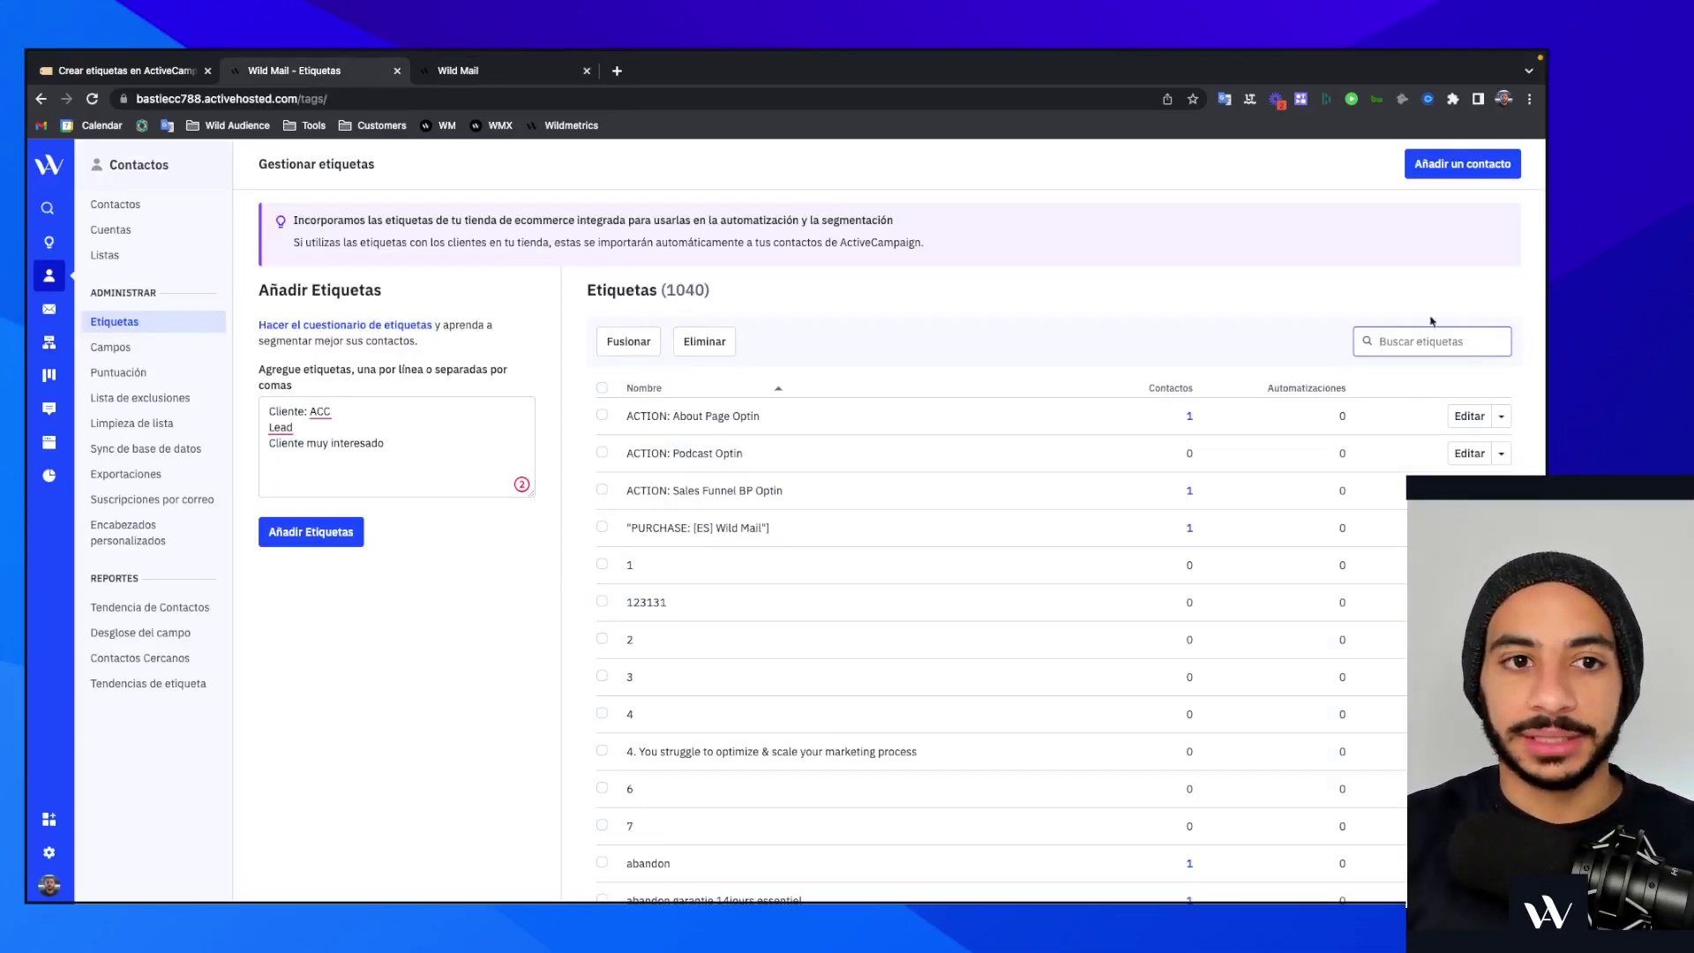
left_click(489, 76)
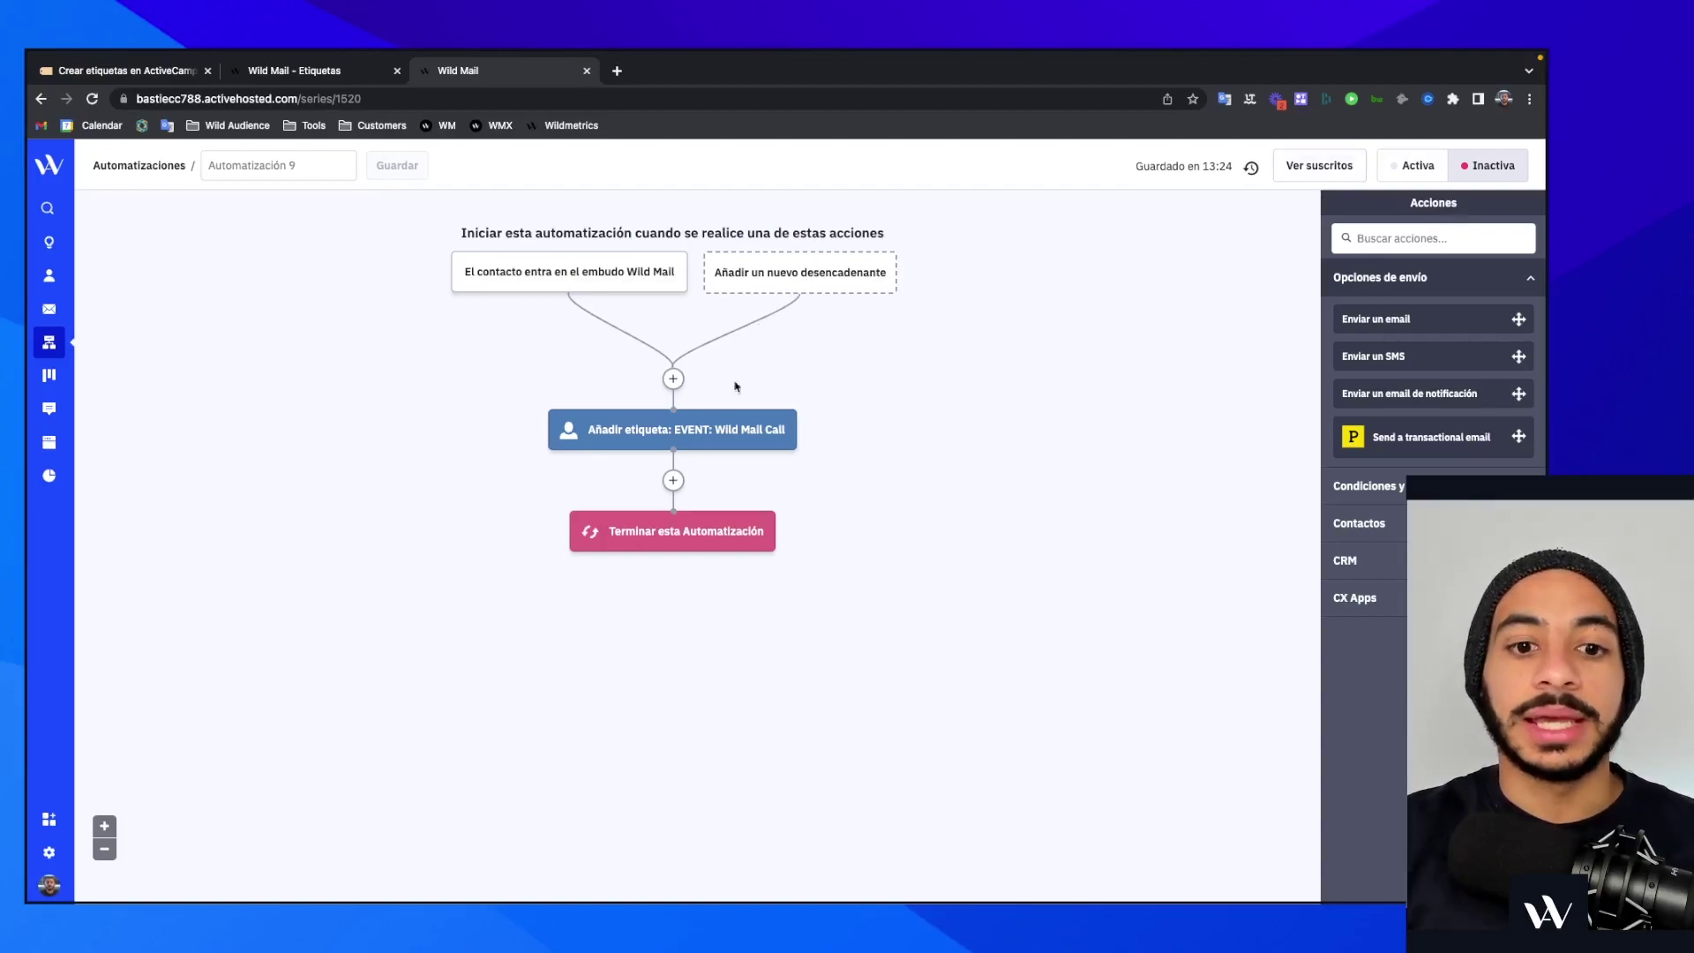
left_click(316, 72)
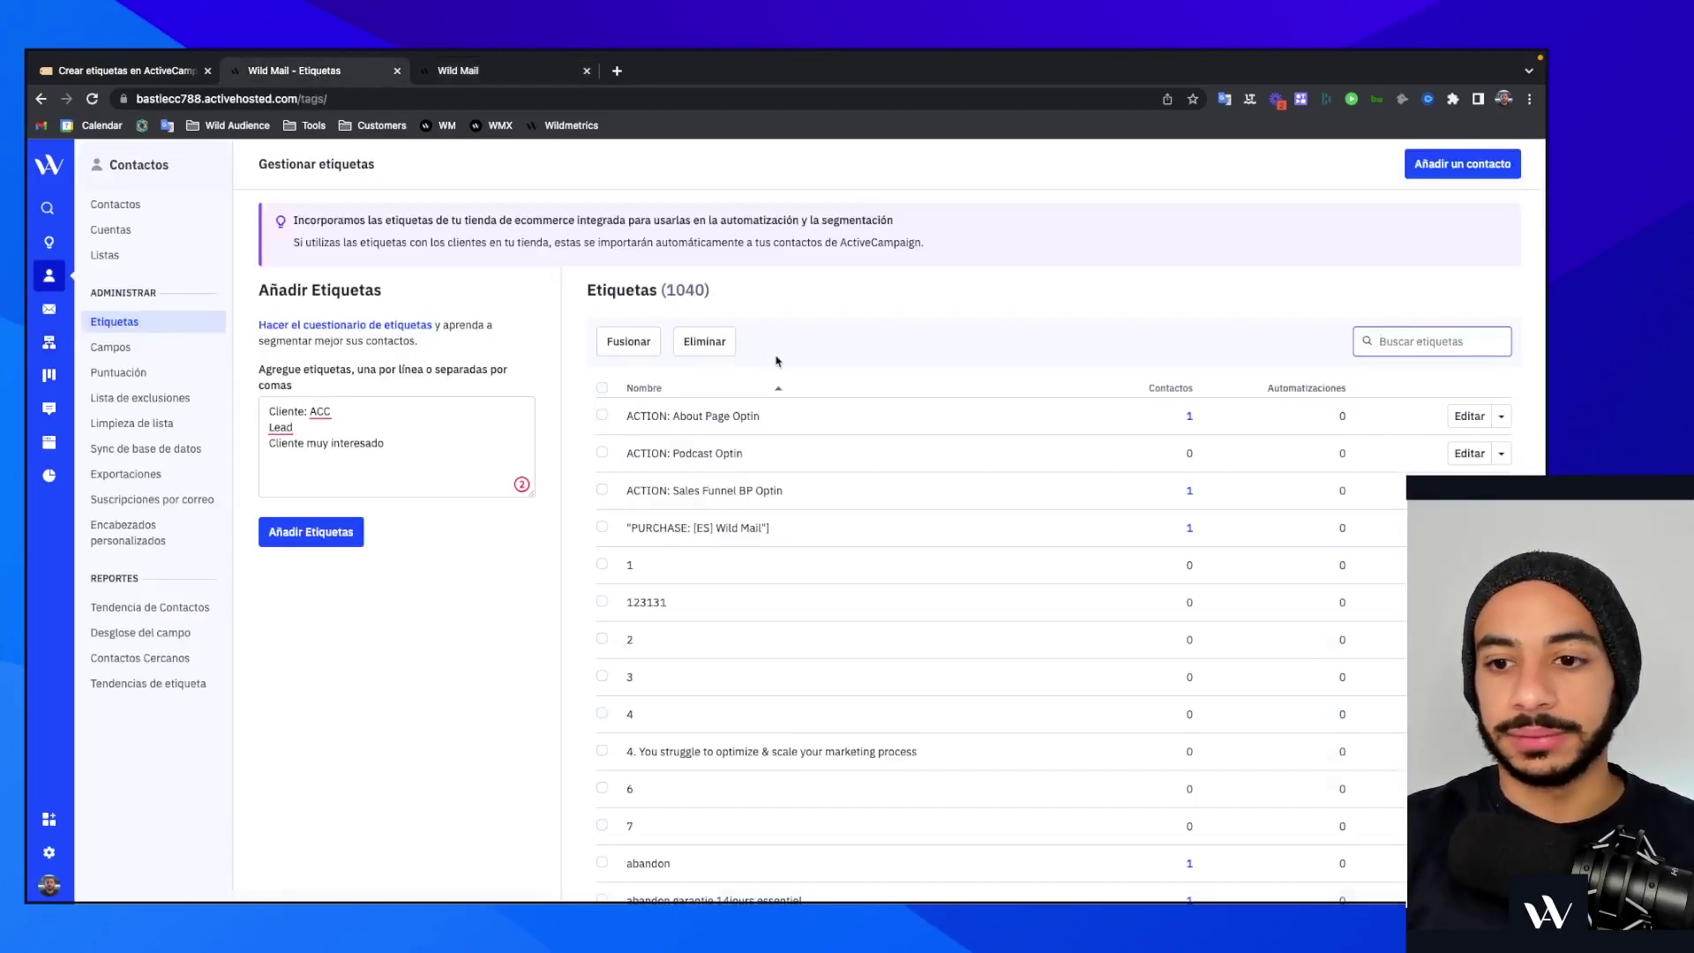
left_click(494, 76)
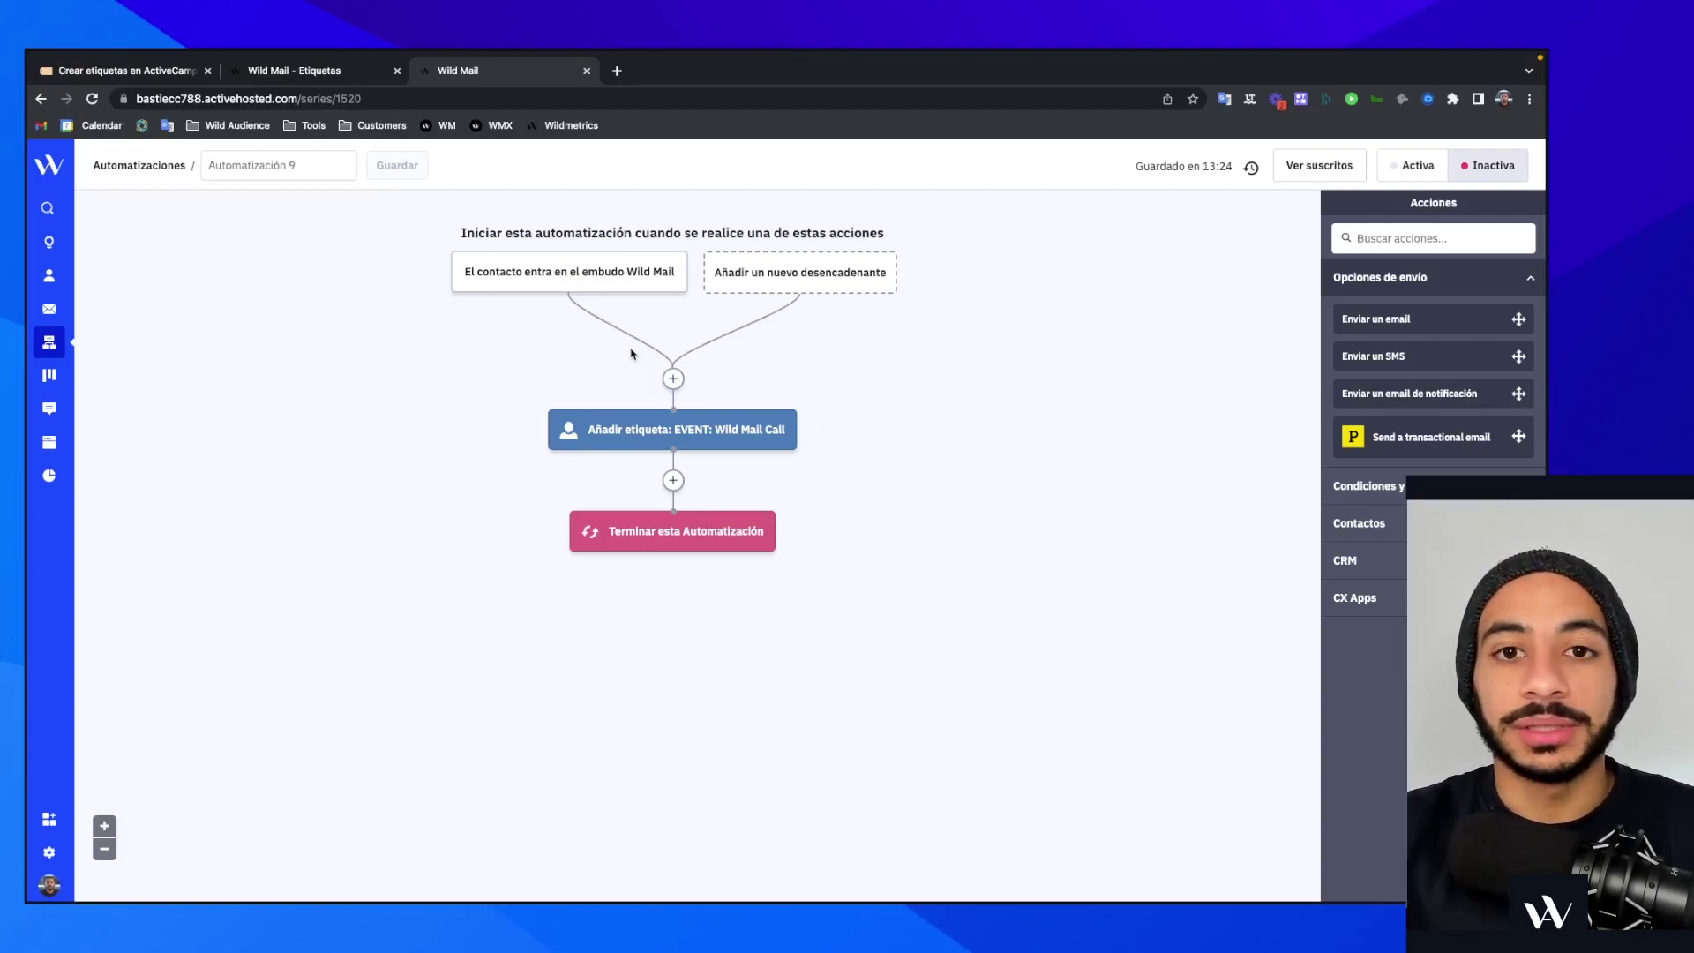
- Follow the "sistema de etiquetas" link in the Notion notes and open the tag classification table image in its own tab
key("super+1")
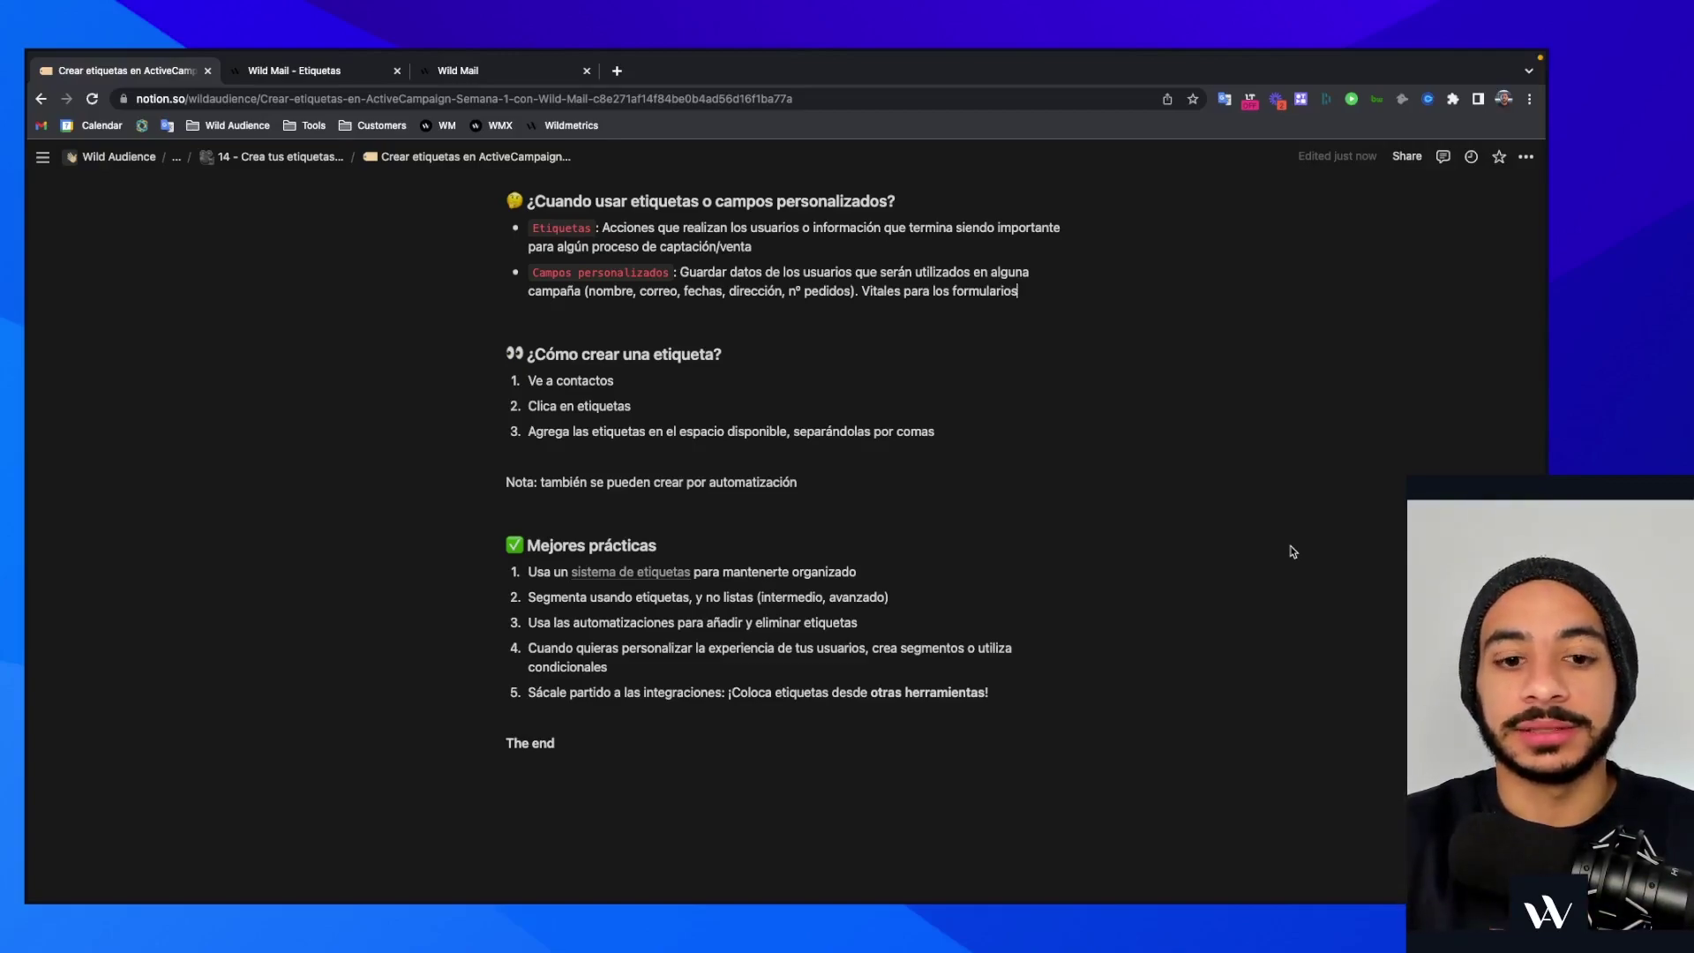
left_click(631, 573)
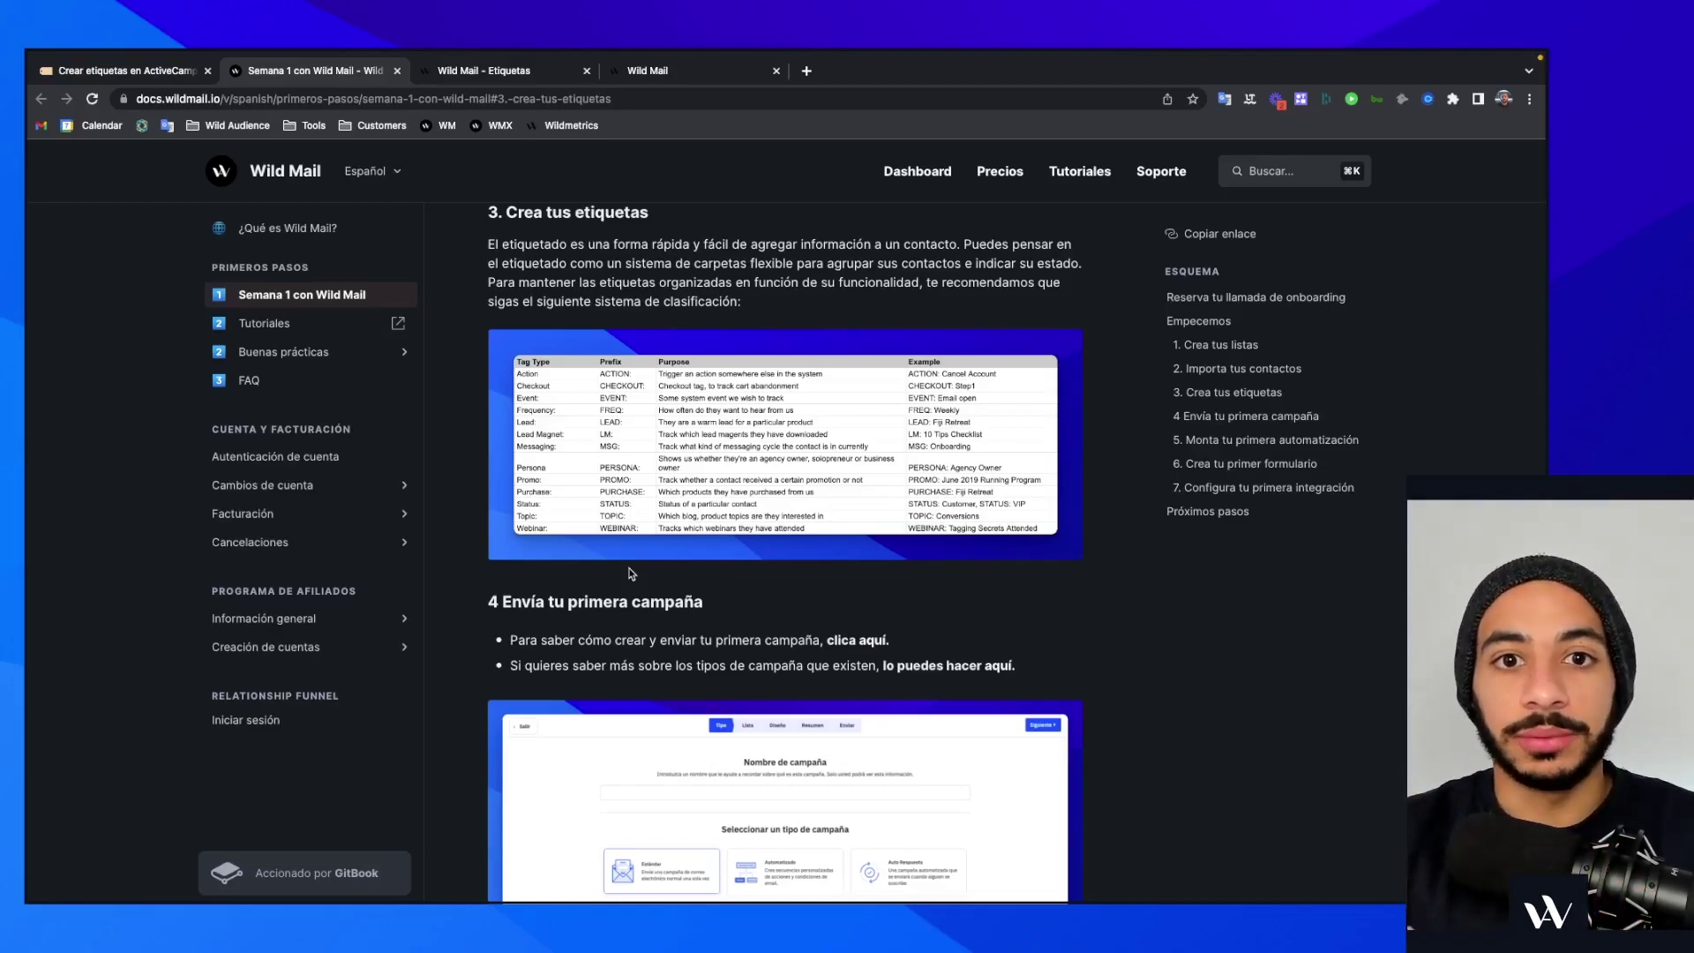
right_click(711, 486)
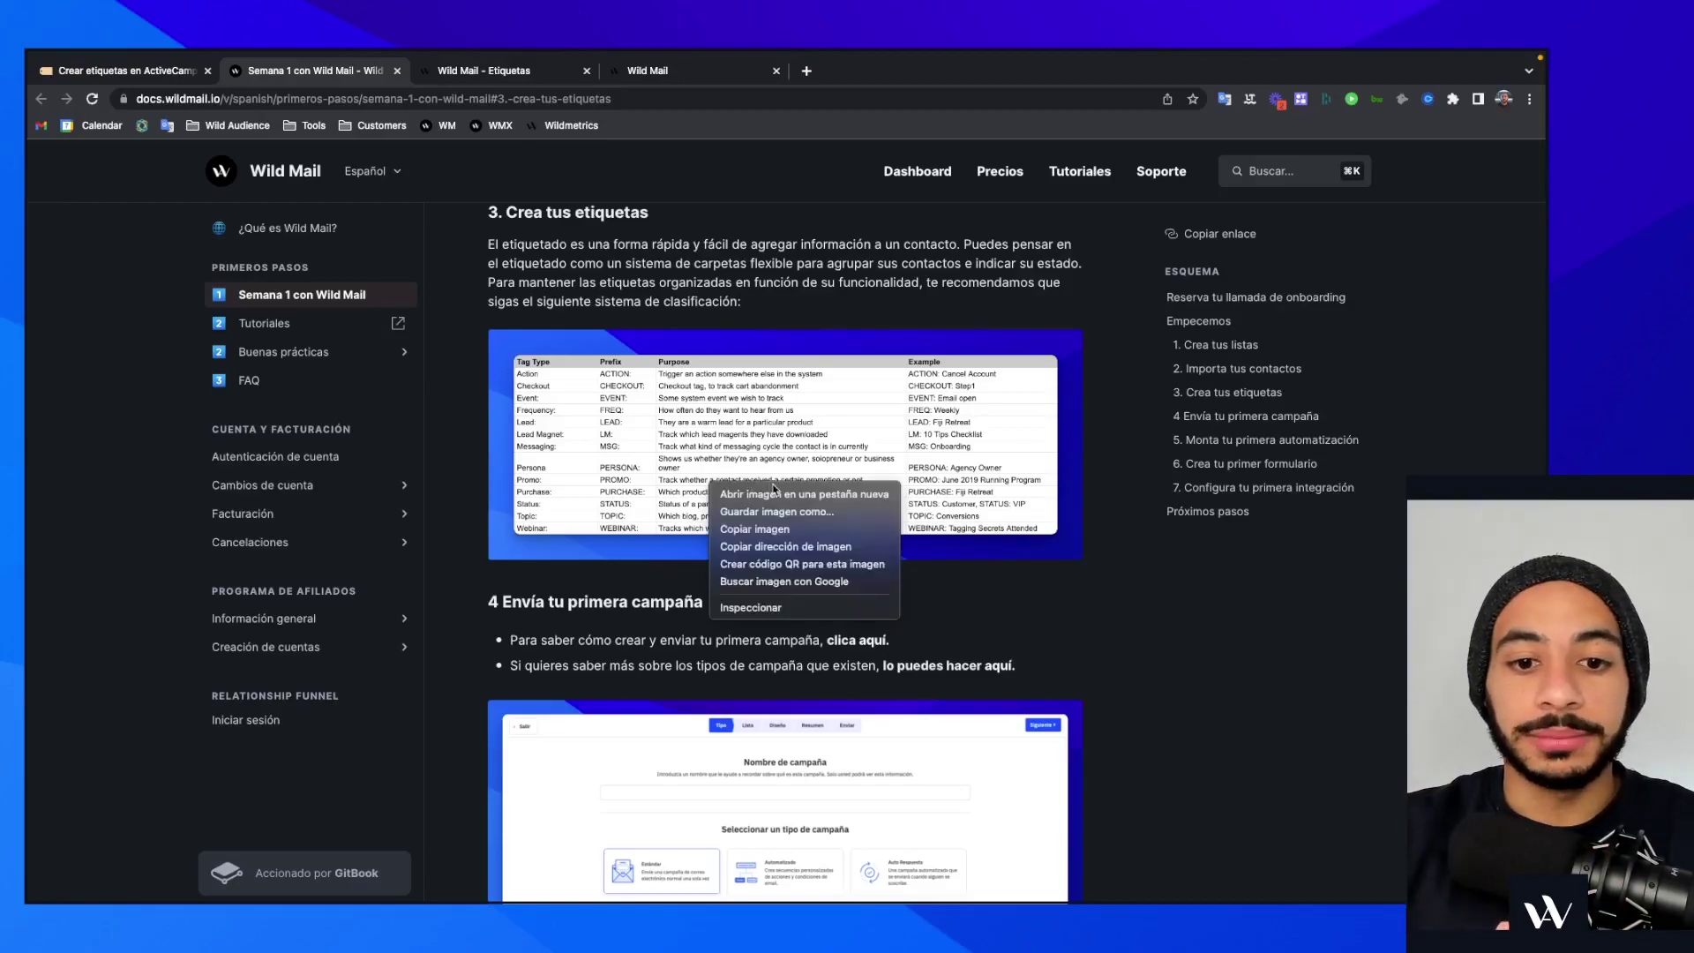
left_click(777, 494)
left_click(523, 73)
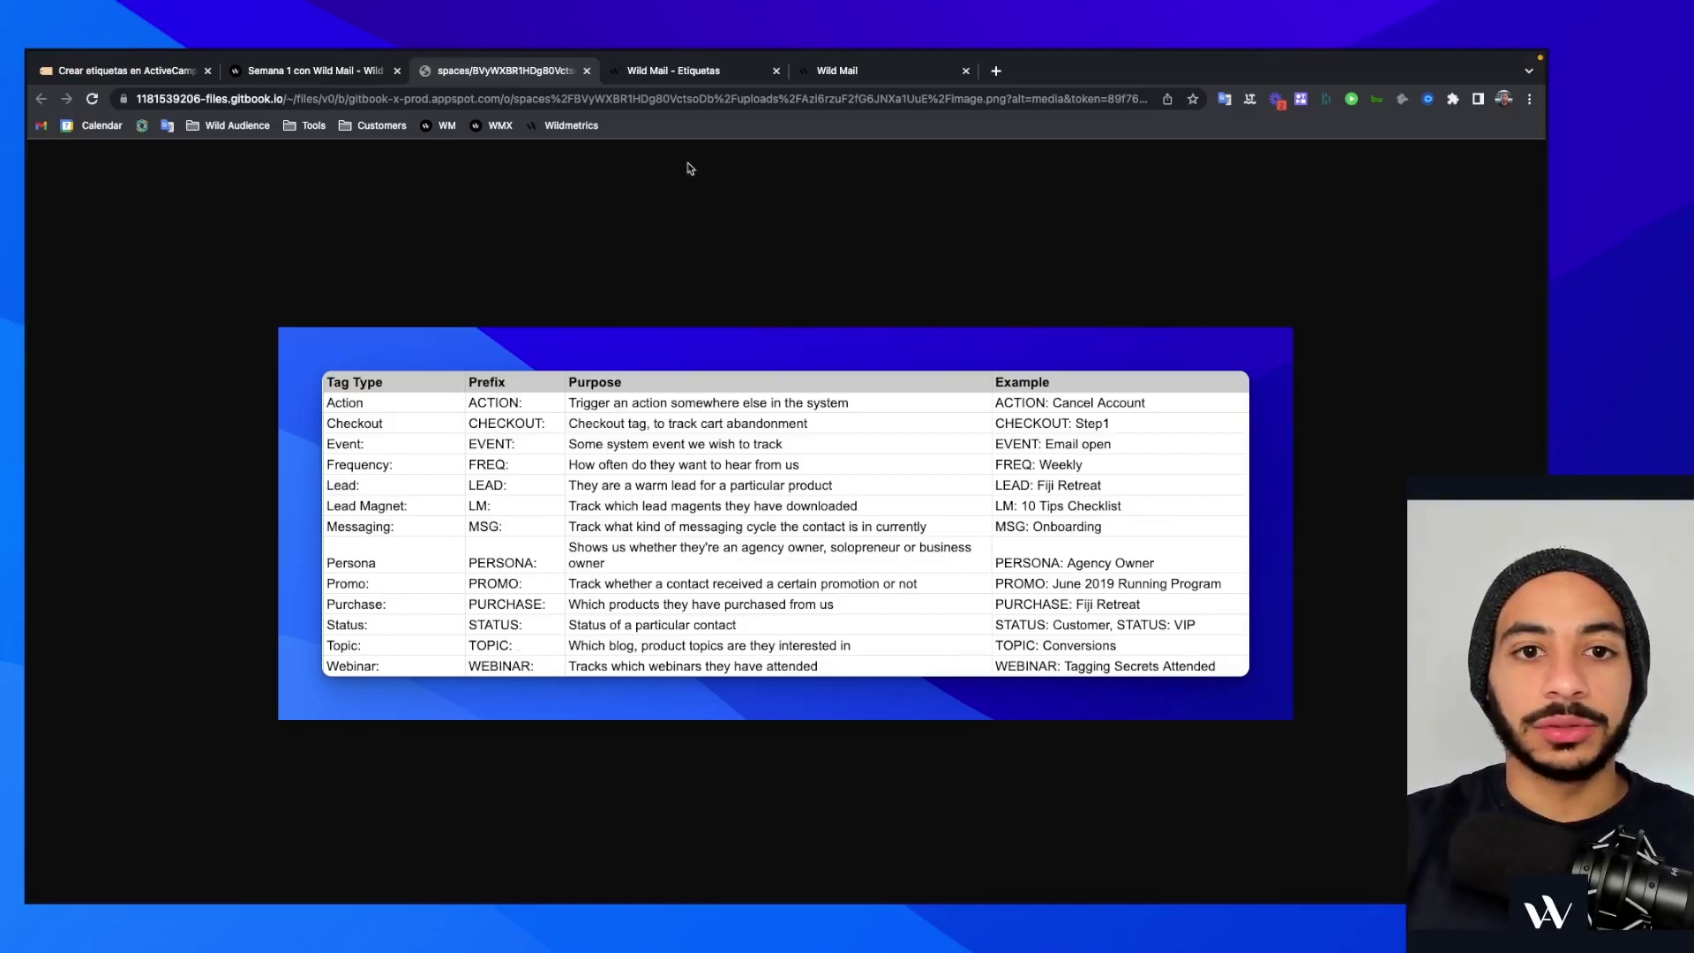
- Search the Wild Mail tag list for "STATUS:", browse the matching tags, and return to the tag classification table image
left_click(685, 78)
type("STATUS:")
key("Return")
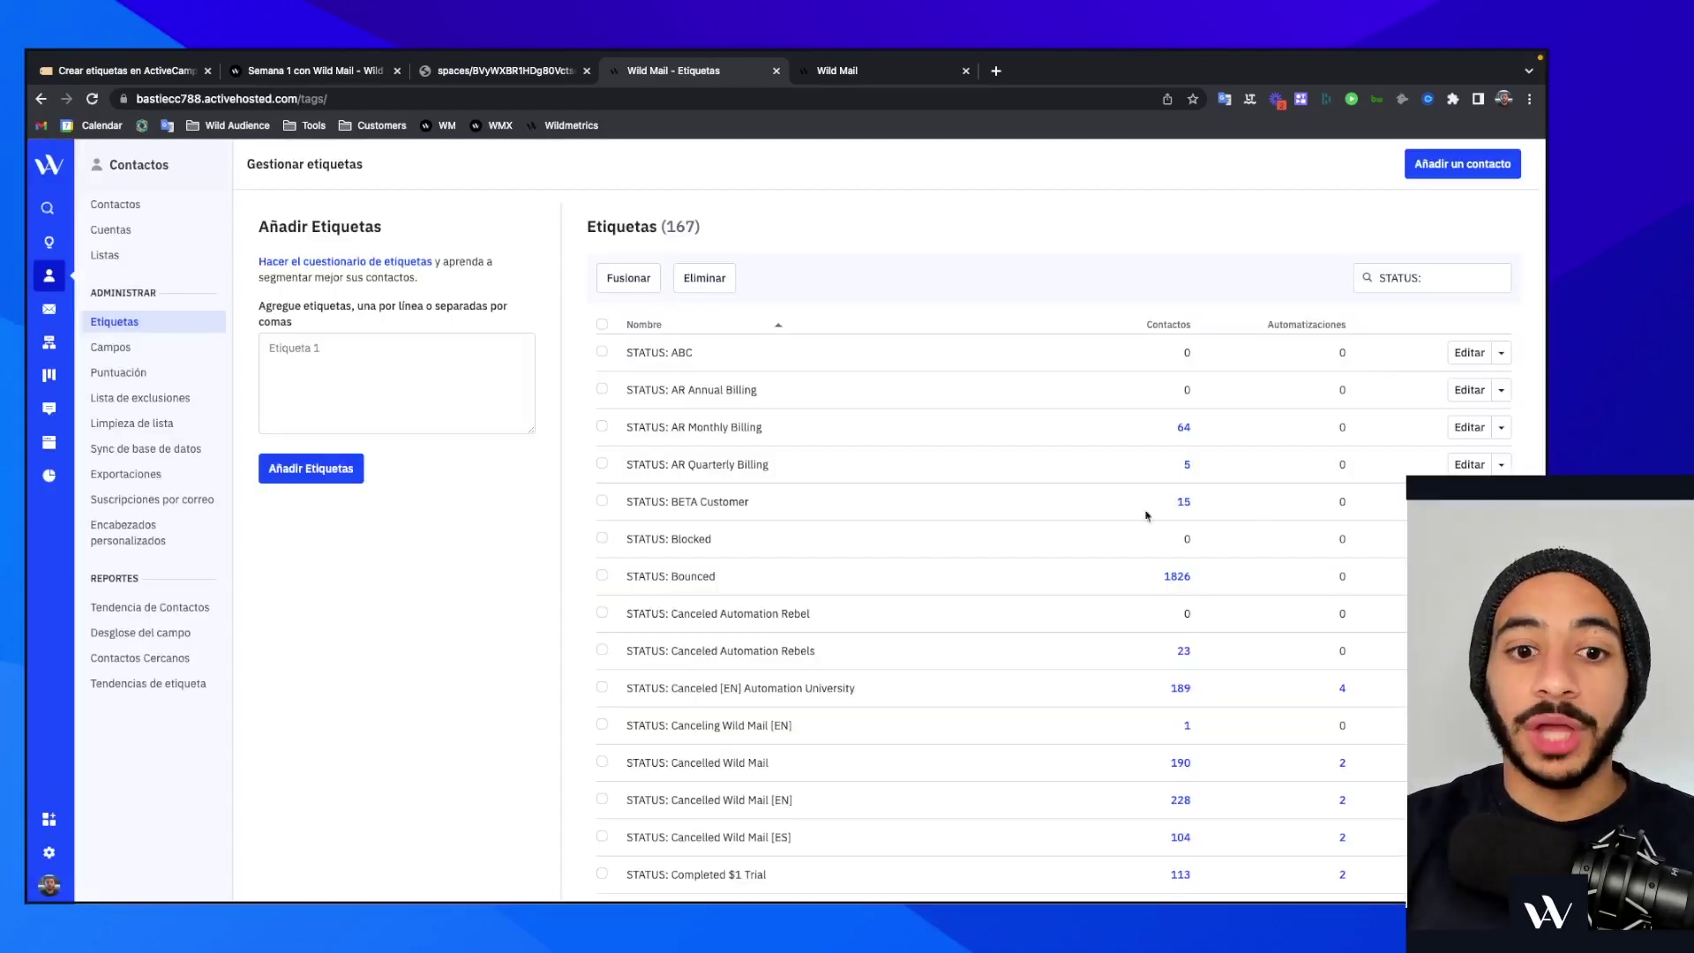
scroll(926, 471, "down", 3)
scroll(926, 472, "down", 1)
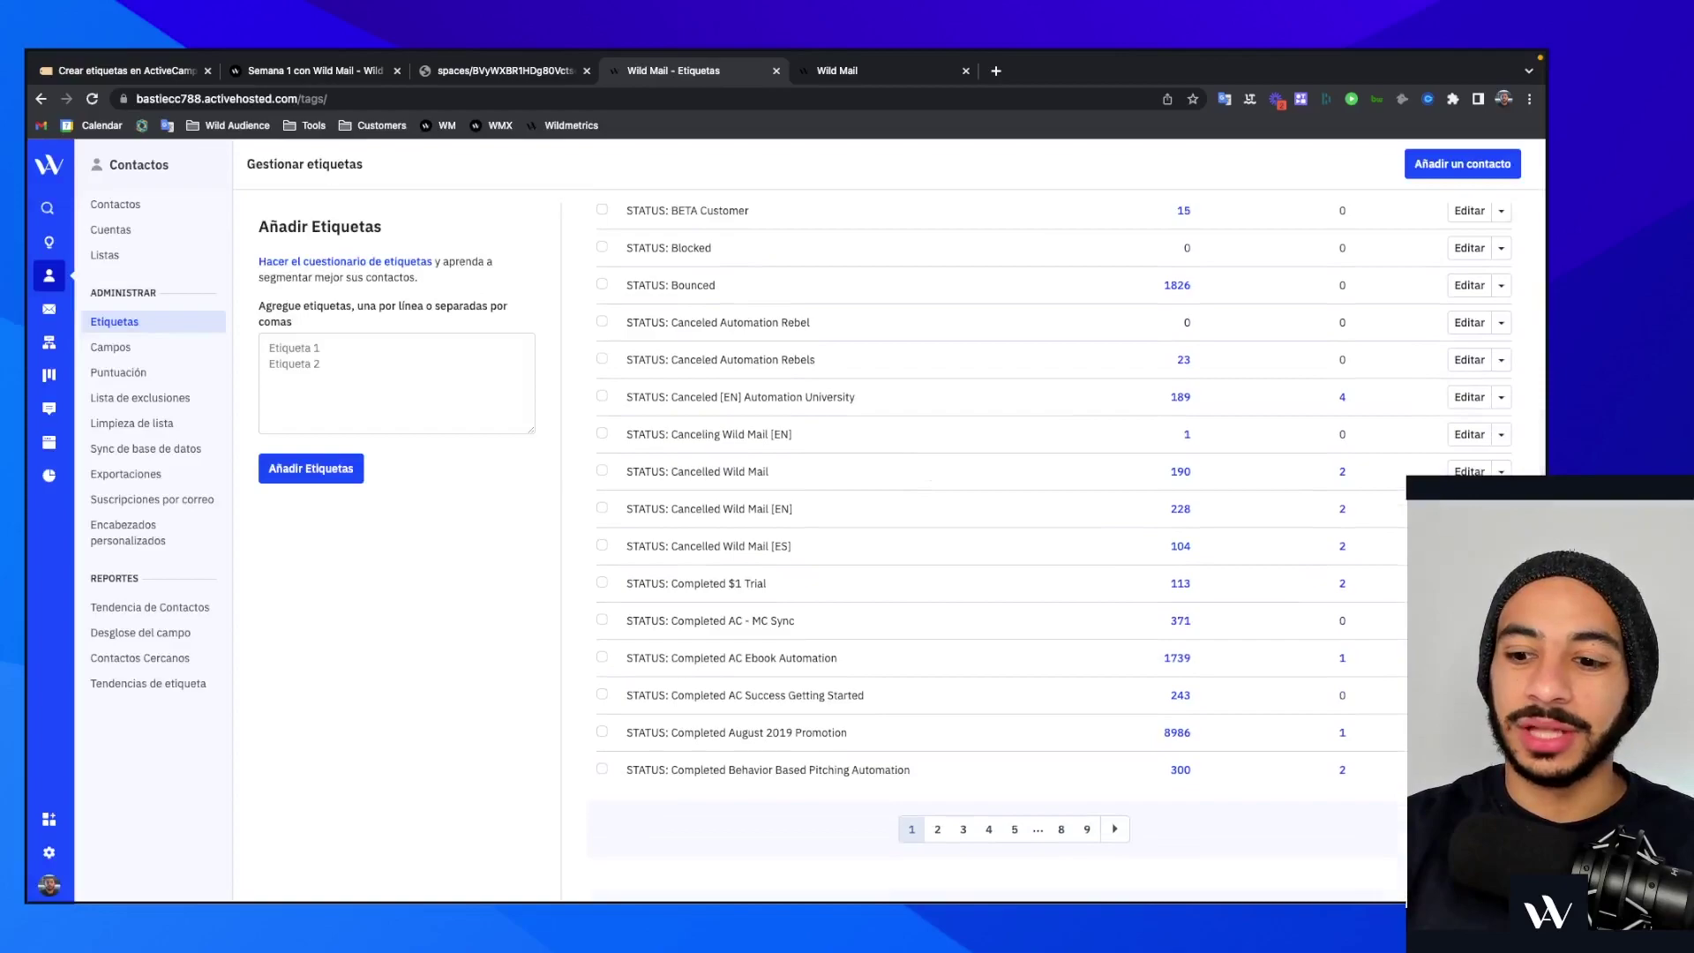
left_click(1114, 829)
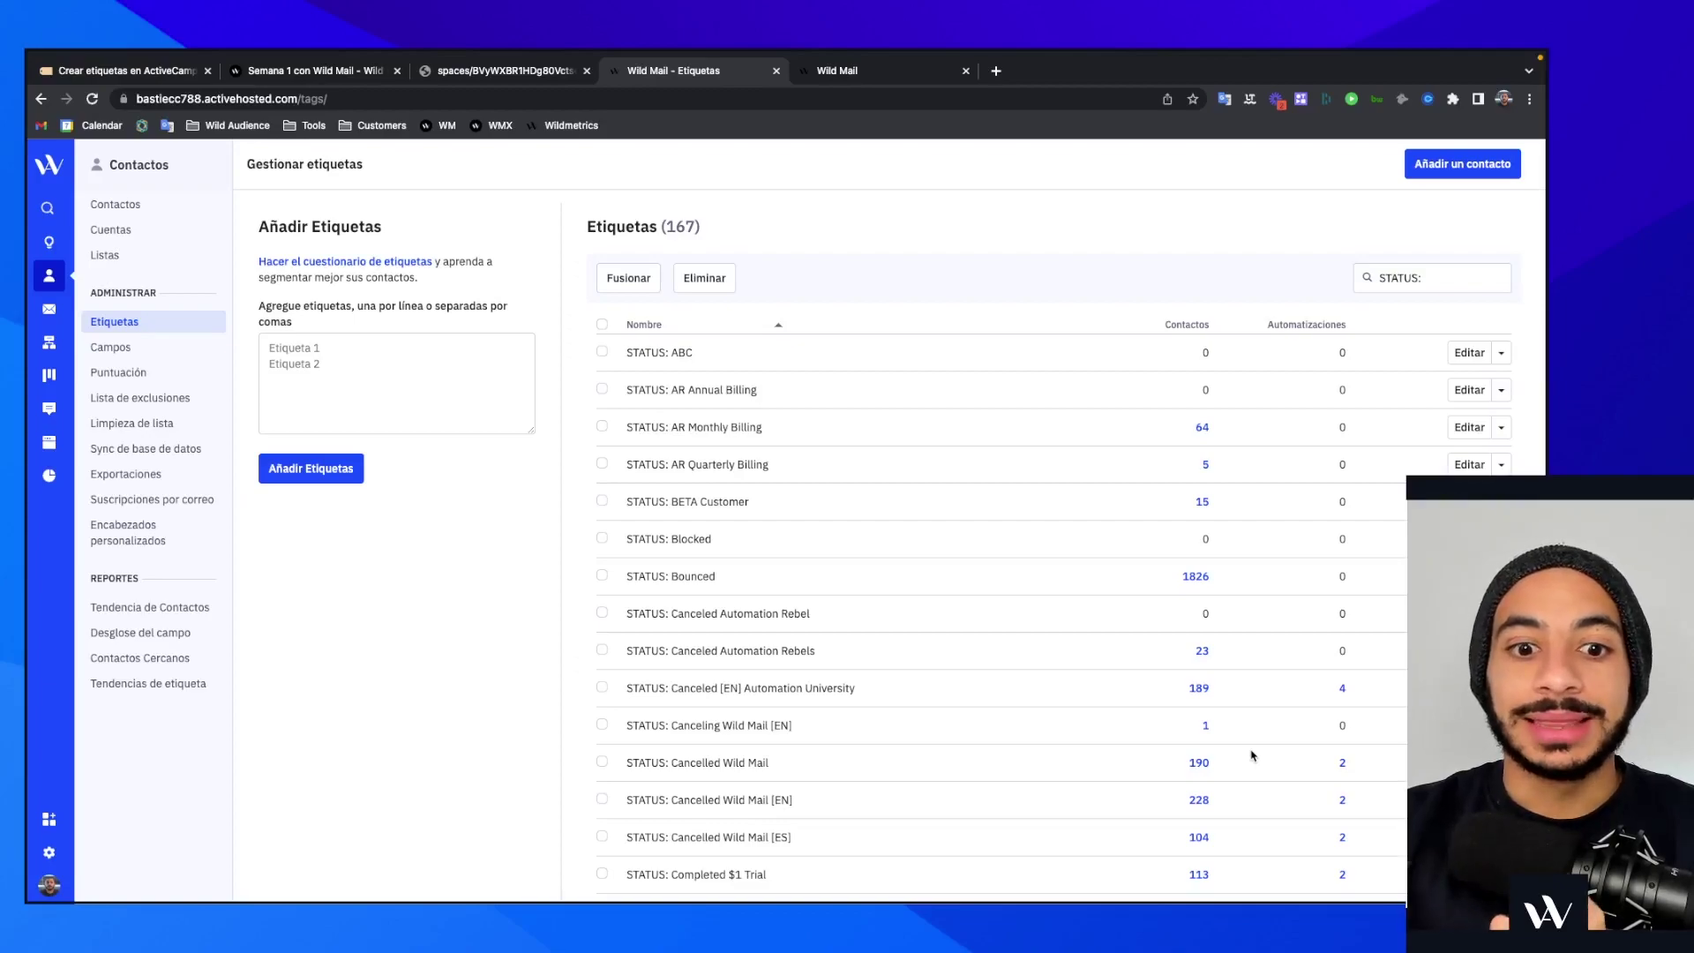
left_click(512, 72)
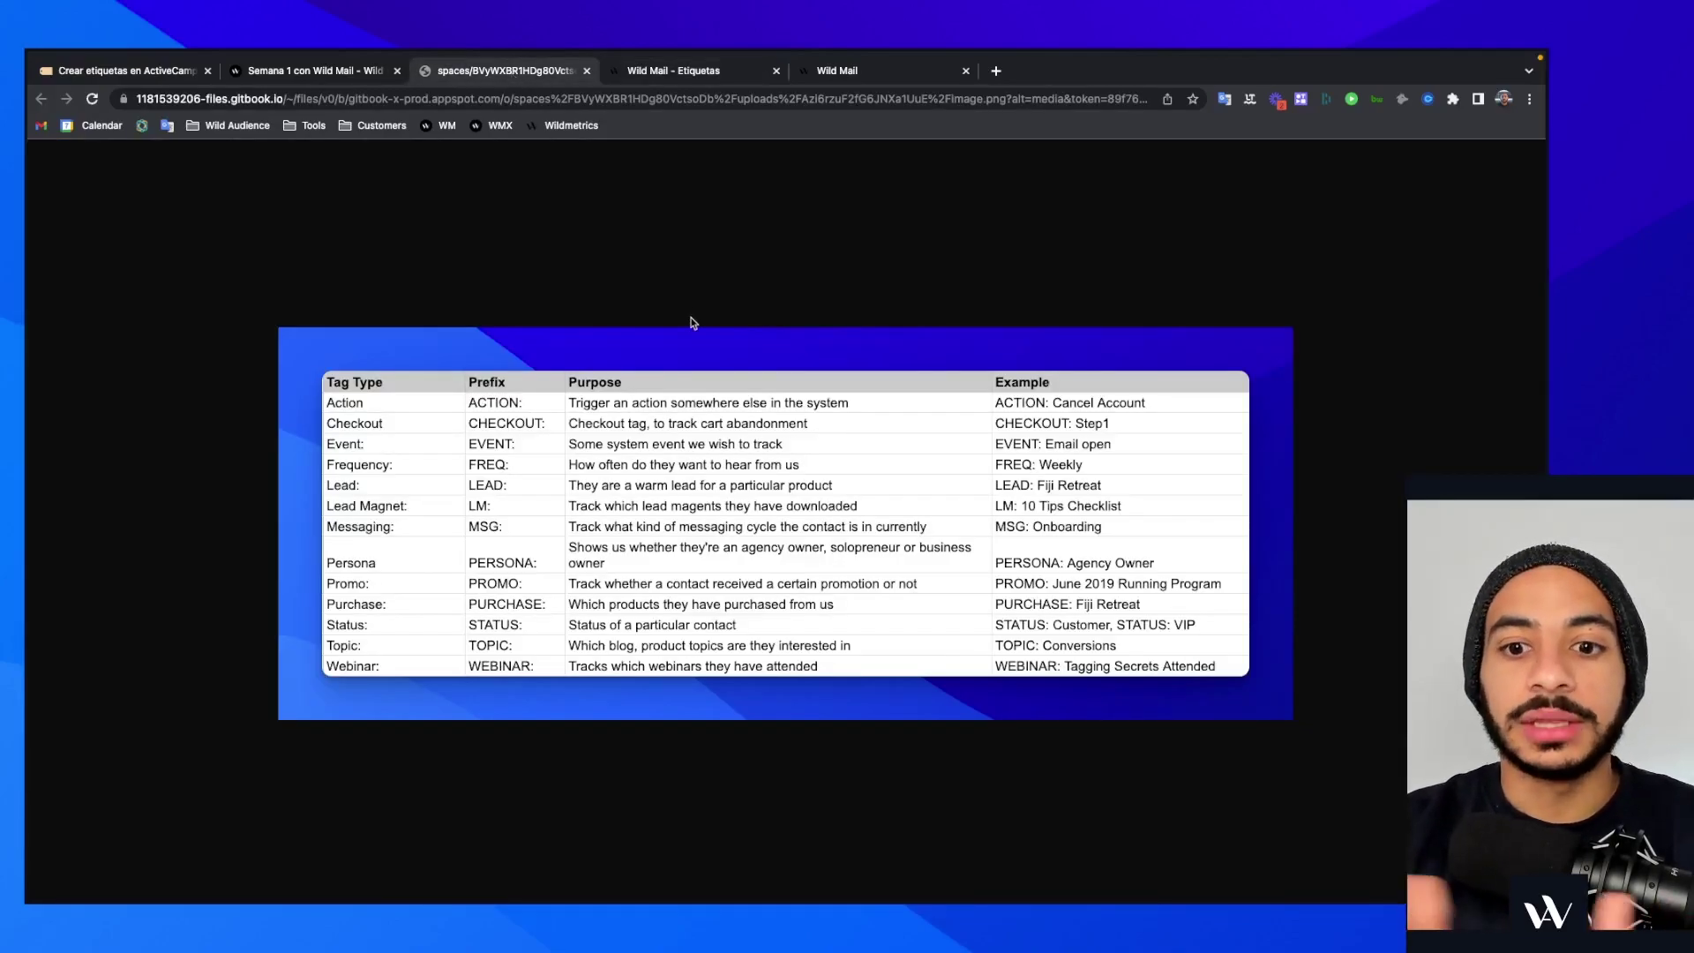